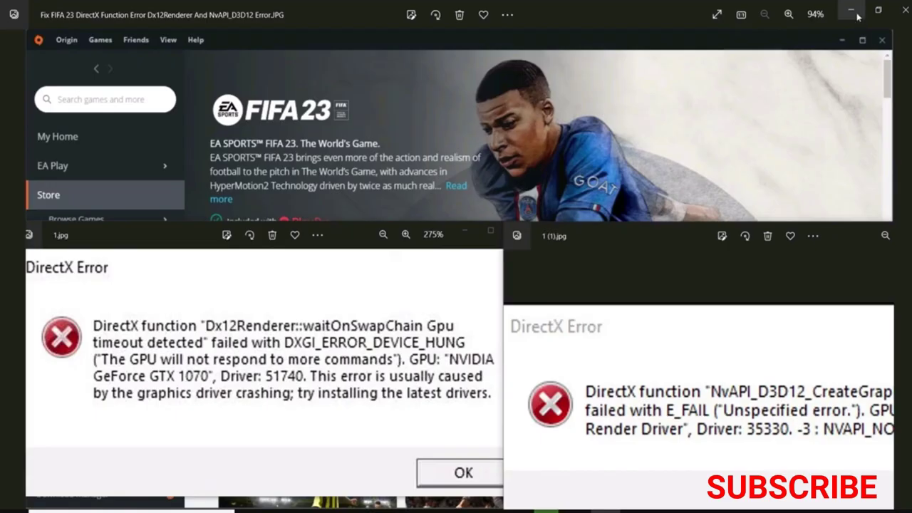
- Switch to the Word guide and read its title on the FIFA 23 DirectX errors and Step 1, Update Windows
click(858, 16)
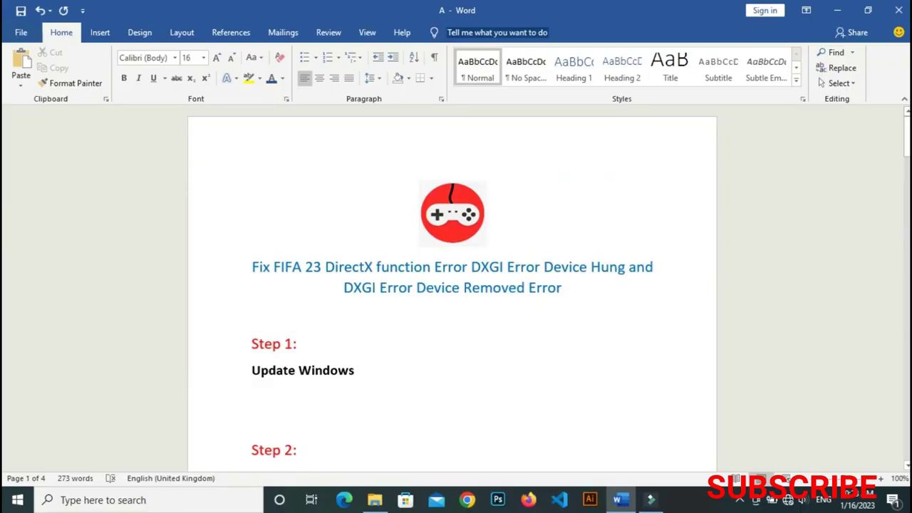
double_click(450, 267)
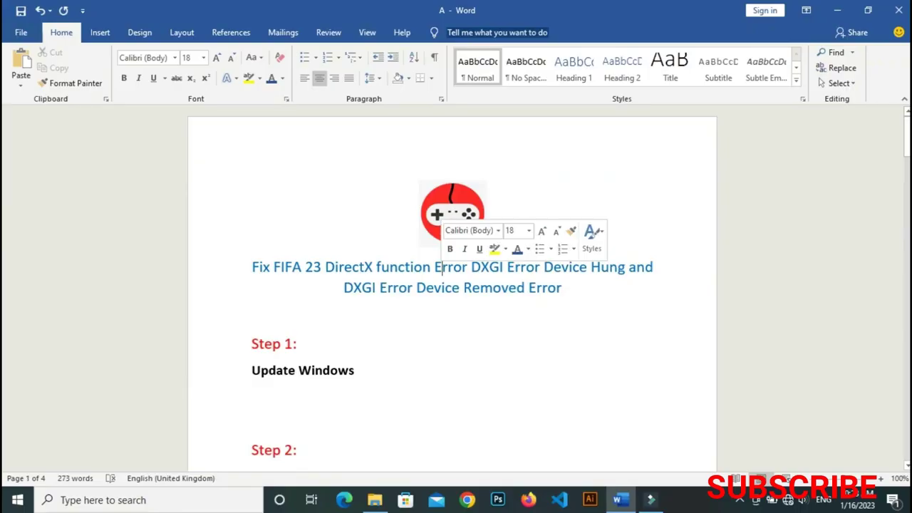
double_click(261, 267)
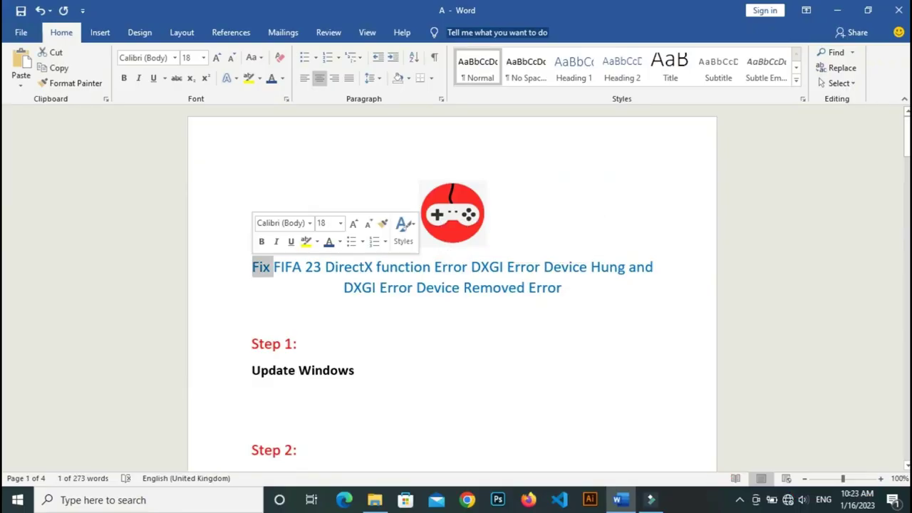
click(285, 267)
drag(284, 267, 570, 288)
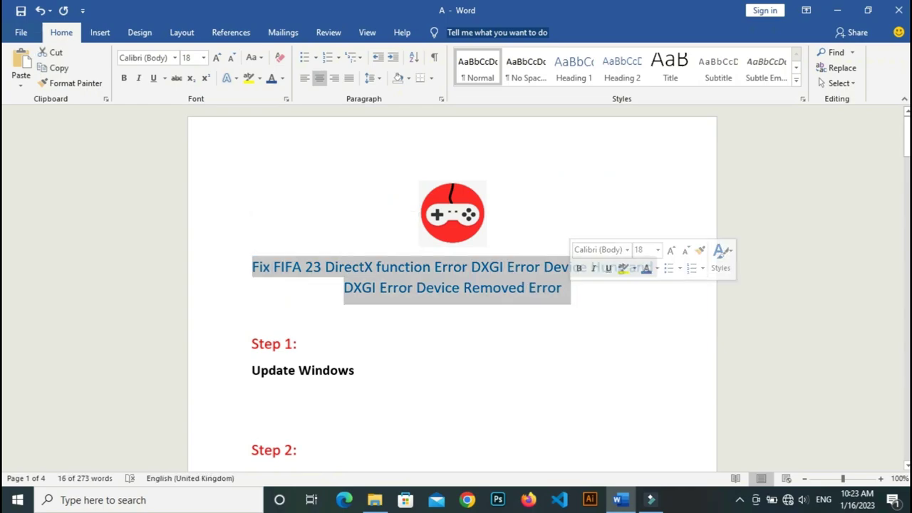
click(252, 315)
scroll(452, 287, down, 2)
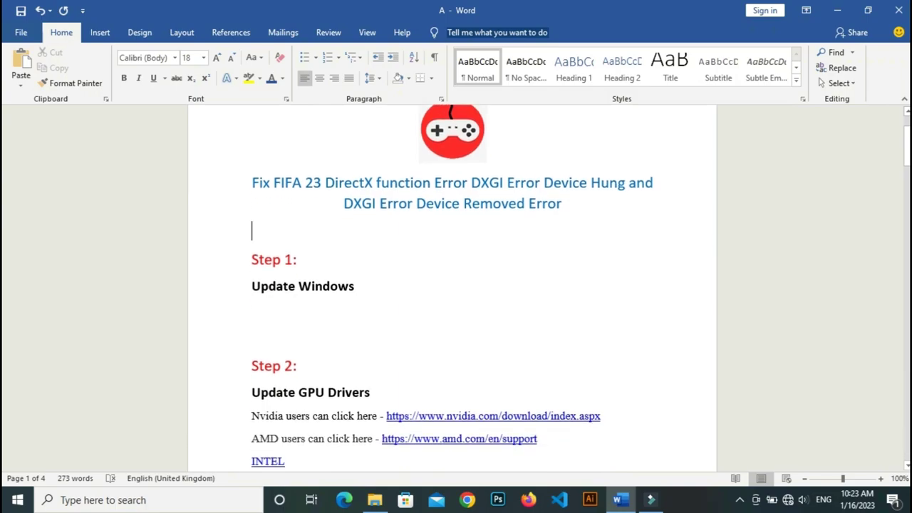
double_click(269, 285)
click(252, 337)
drag(251, 286, 362, 286)
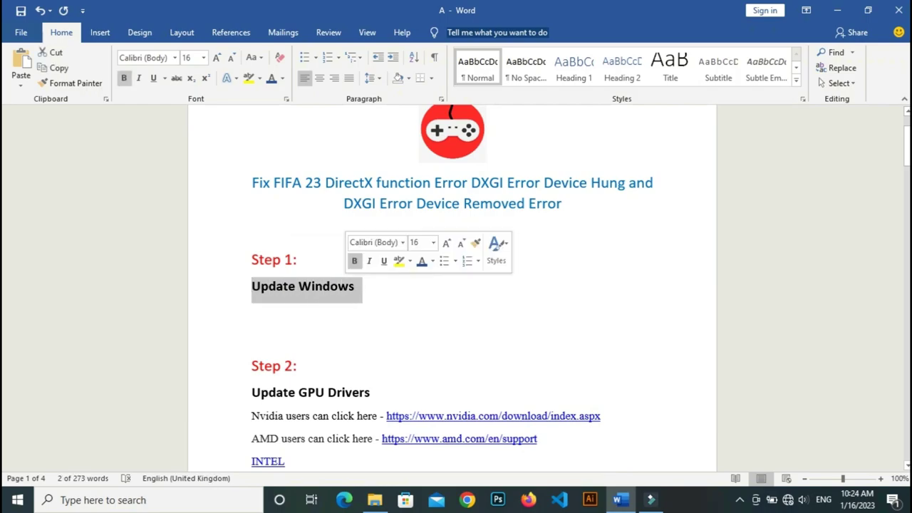
click(355, 286)
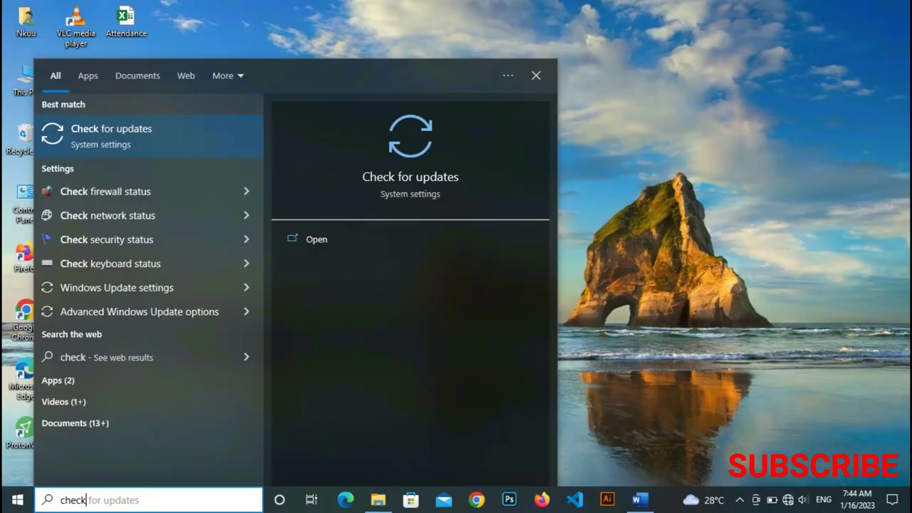
- Open the Windows Update settings and retry the 2023-01 Cumulative Update for Windows 10 Version 22H2 (KB5022282)
key(Return)
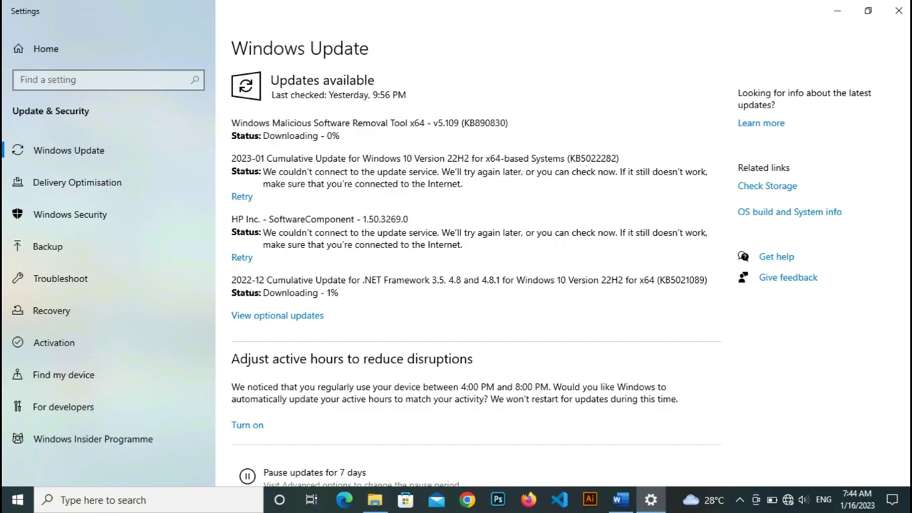
click(242, 196)
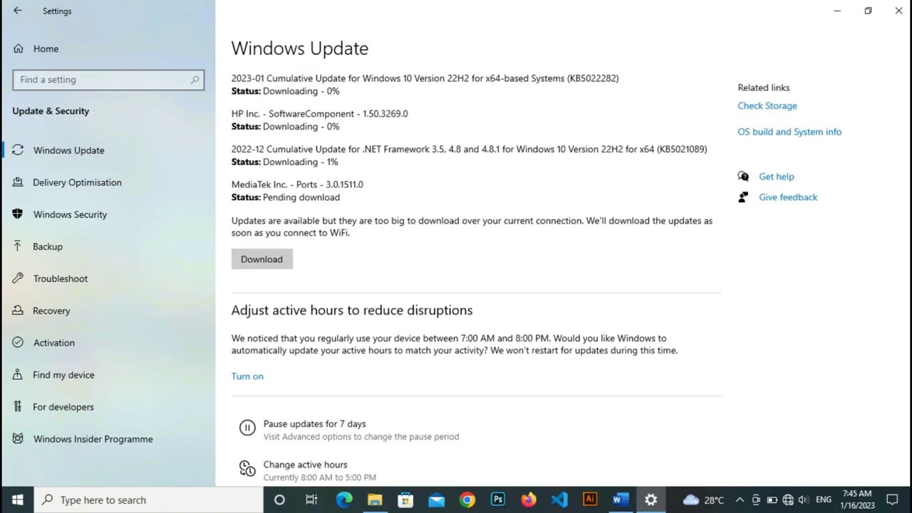
- Read Step 2 of the Word guide, Update GPU Drivers, including its Nvidia, AMD and INTEL download lines
scroll(470, 285, down, 2)
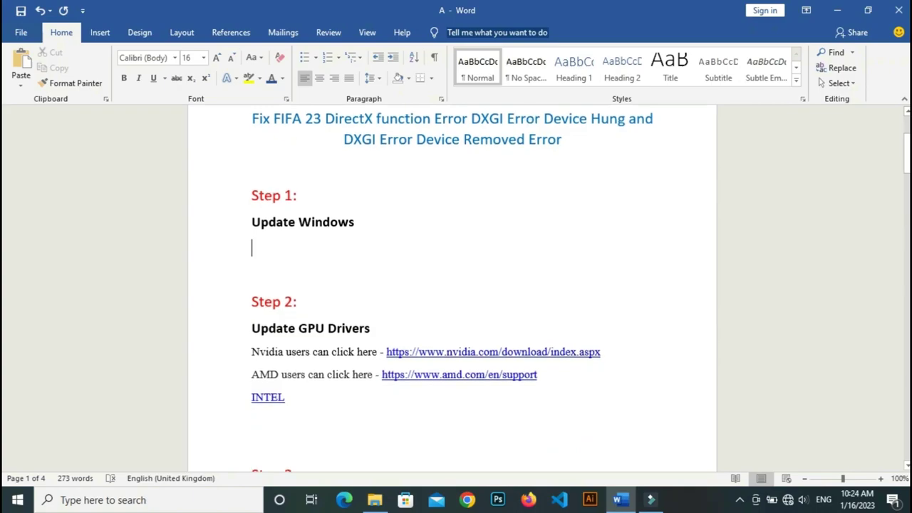
scroll(273, 275, down, 1)
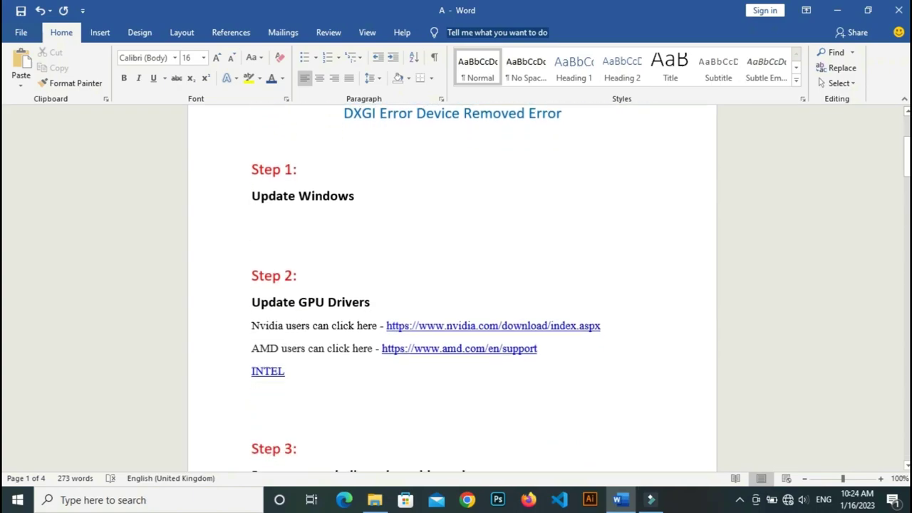
double_click(273, 275)
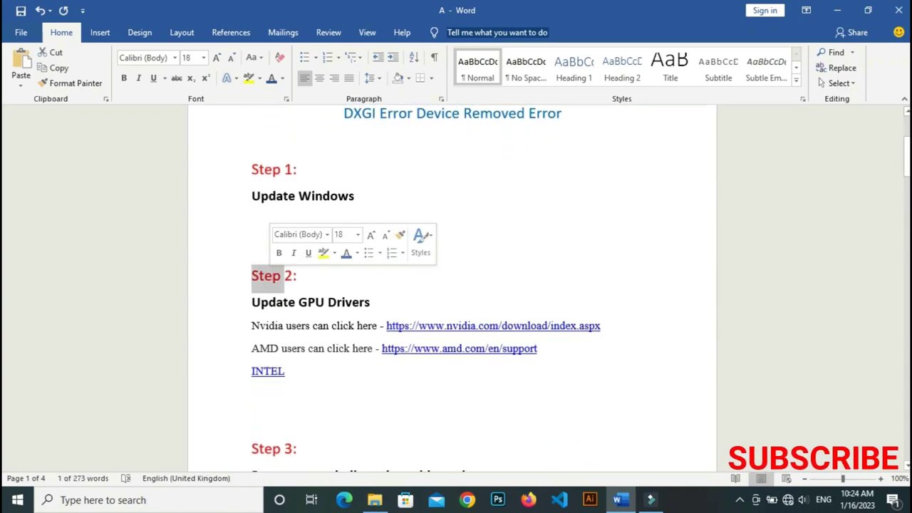
click(298, 276)
drag(252, 303, 378, 303)
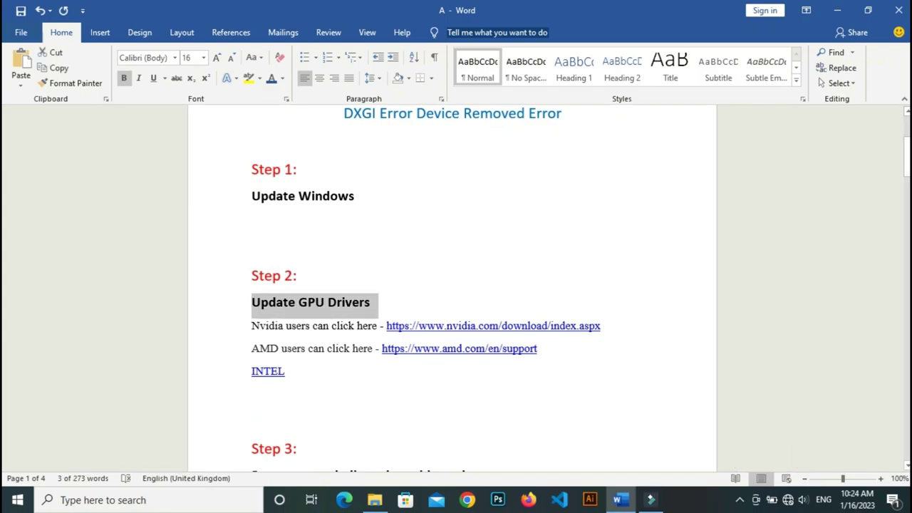
click(252, 395)
drag(252, 349, 324, 349)
key(ctrl+shift+Right)
key(ctrl+shift+Right)
key(ctrl+shift+Right)
key(ctrl+shift+Right)
key(ctrl+shift+Right)
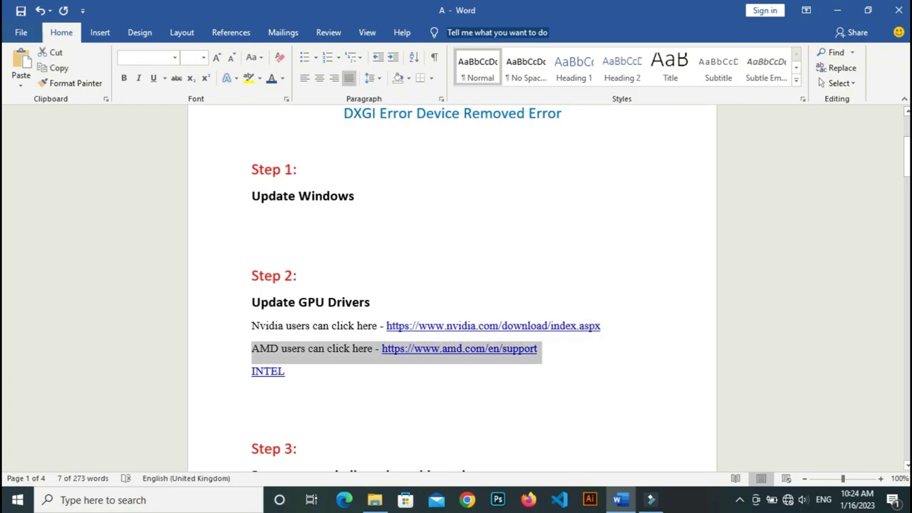
click(285, 371)
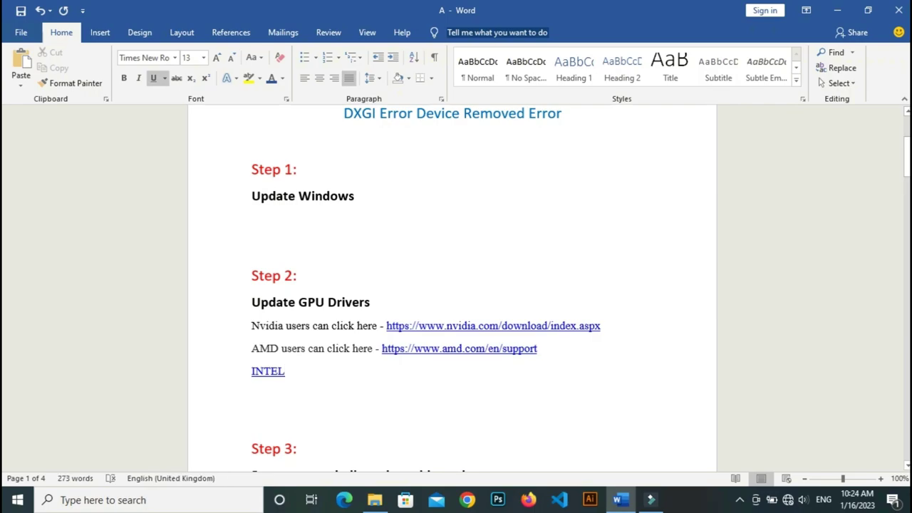
key(Home)
key(ctrl+shift+Right)
click(285, 371)
scroll(452, 285, down, 2)
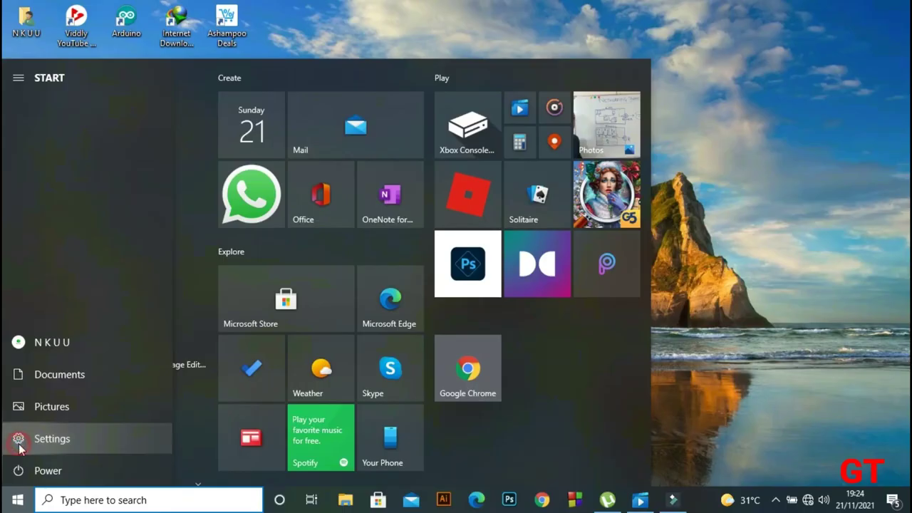
- Open Apps & features in Windows Settings and filter the installed apps by "nvi"
click(19, 437)
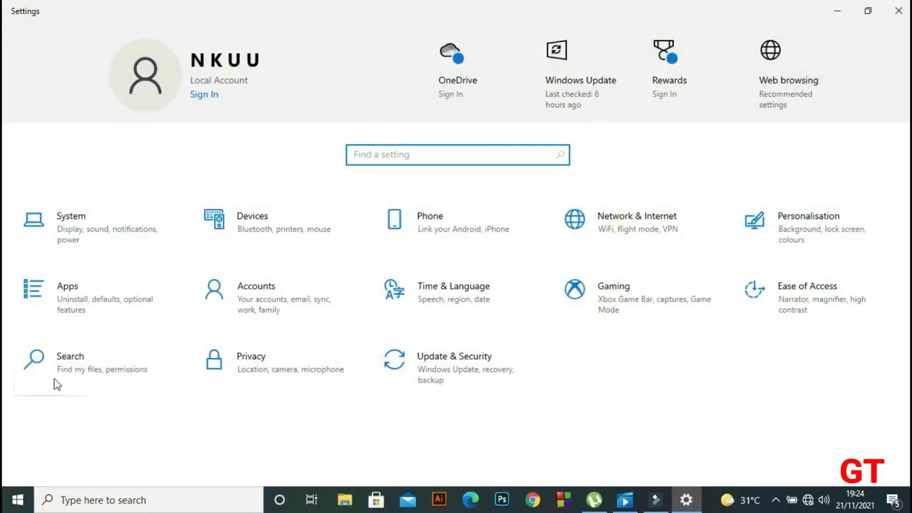
click(86, 298)
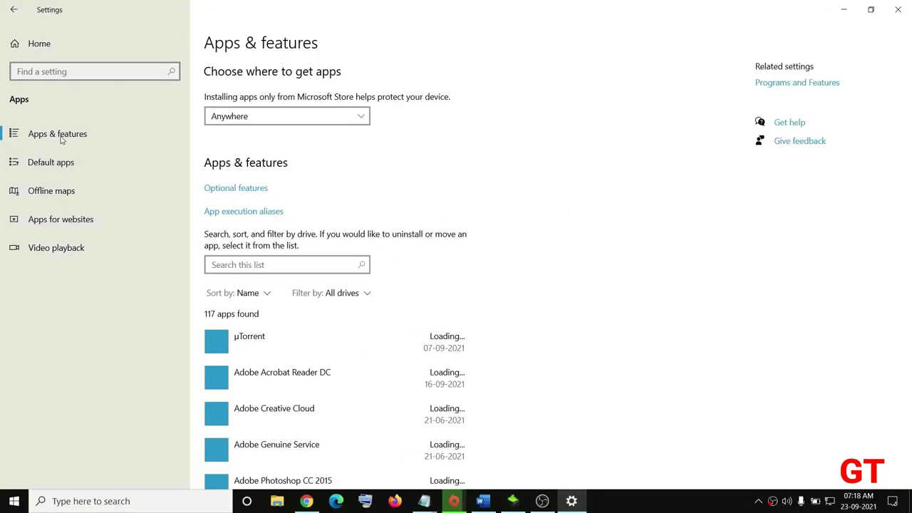
click(244, 264)
text(nvi)
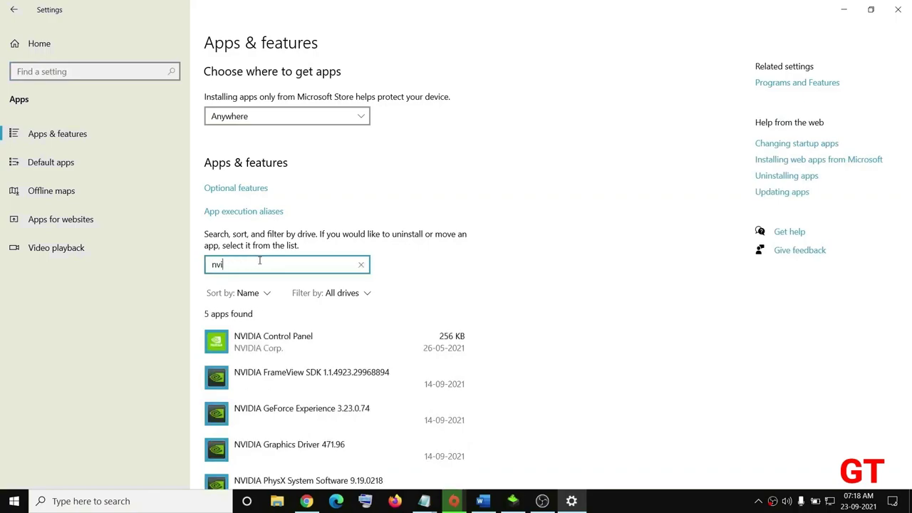
scroll(401, 314, down, 1)
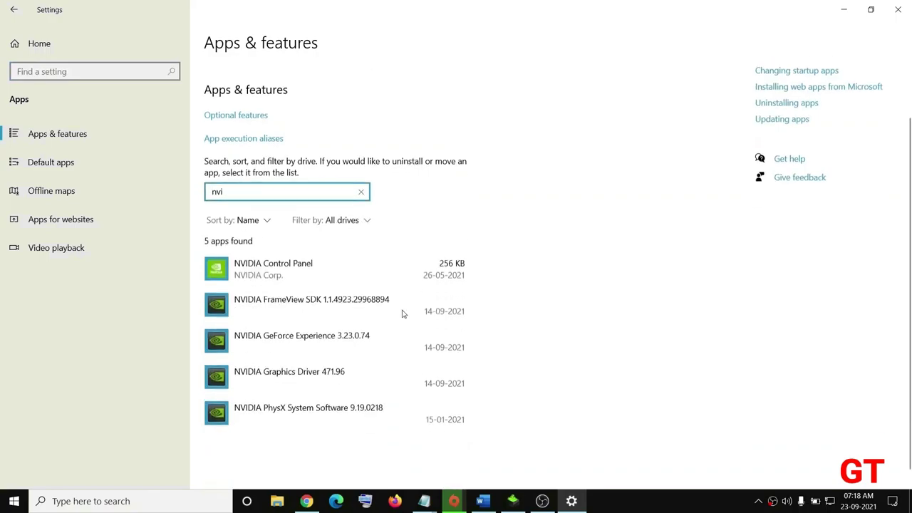
- Expand the NVIDIA PhysX System Software and NVIDIA Graphics Driver 471.96 entries to reach their uninstall options
click(249, 368)
scroll(498, 351, down, 1)
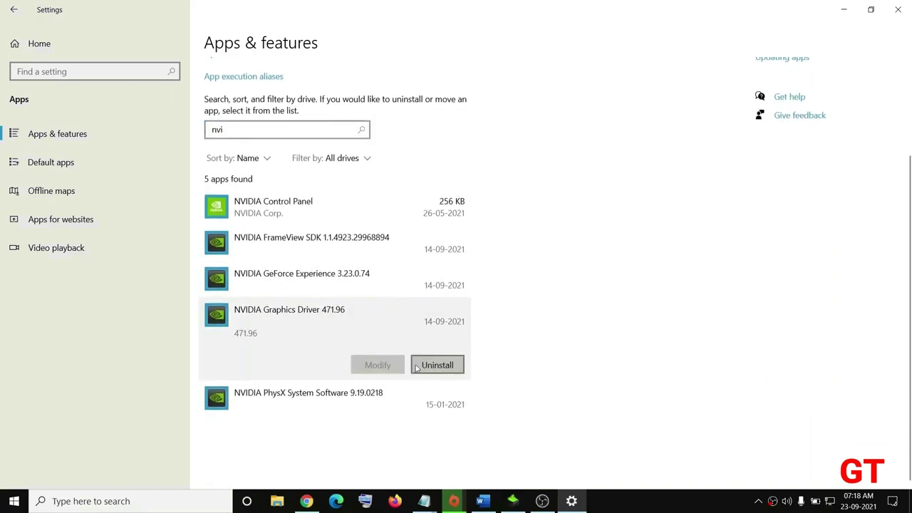
click(346, 401)
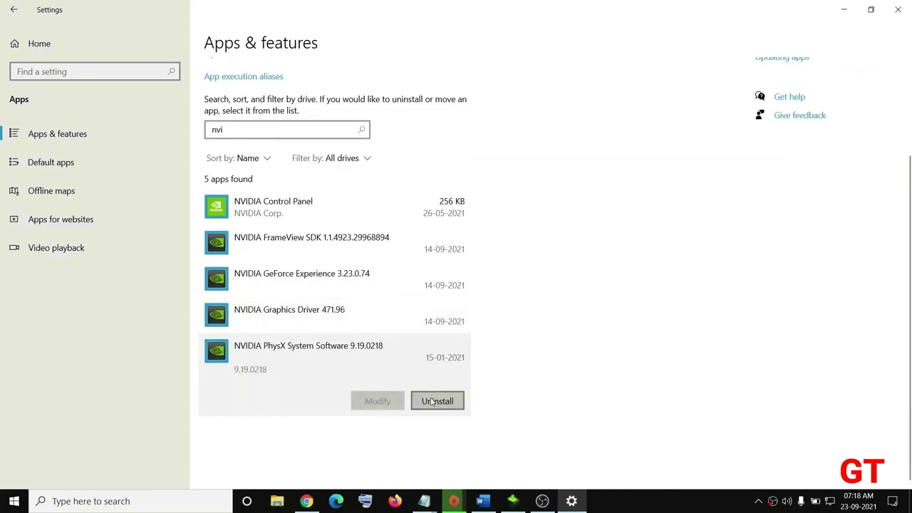
click(332, 312)
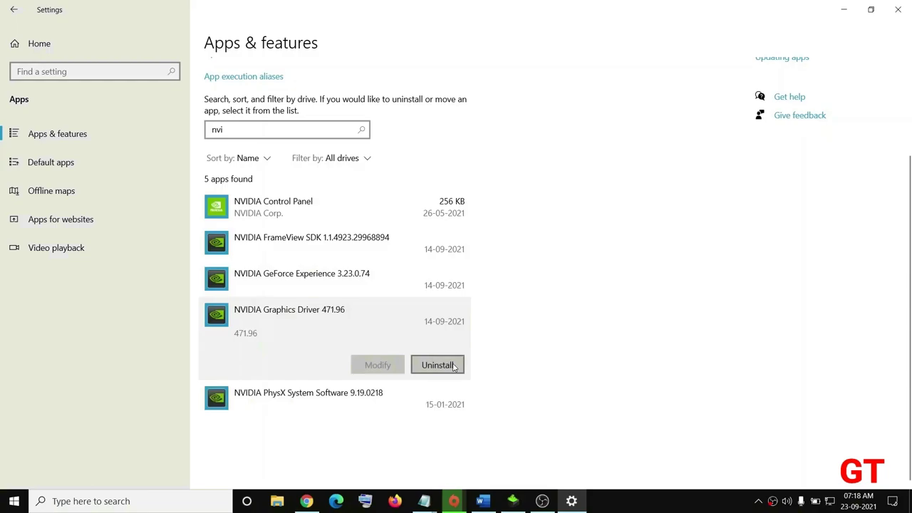
- Following the guide's Nvidia line, search NVIDIA's site for the GeForce GTX 1050 notebook Game Ready Driver and download it
drag(252, 326, 601, 326)
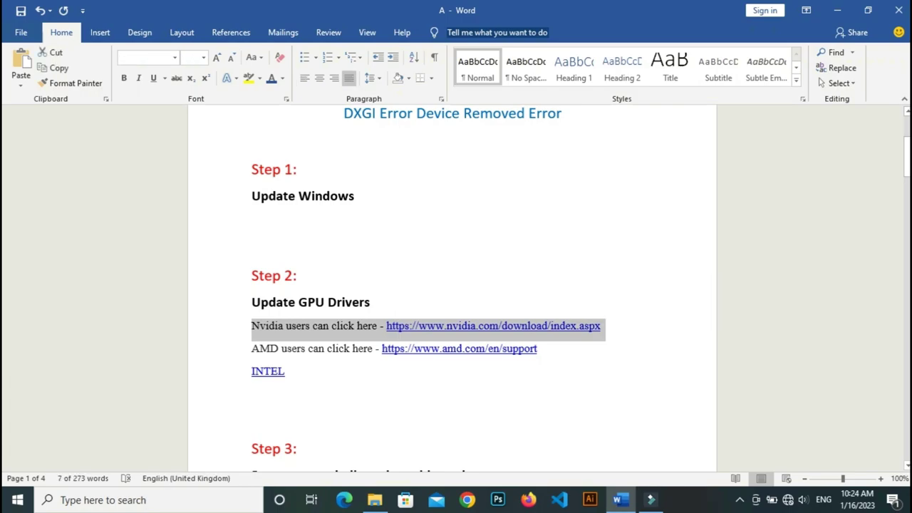
click(253, 395)
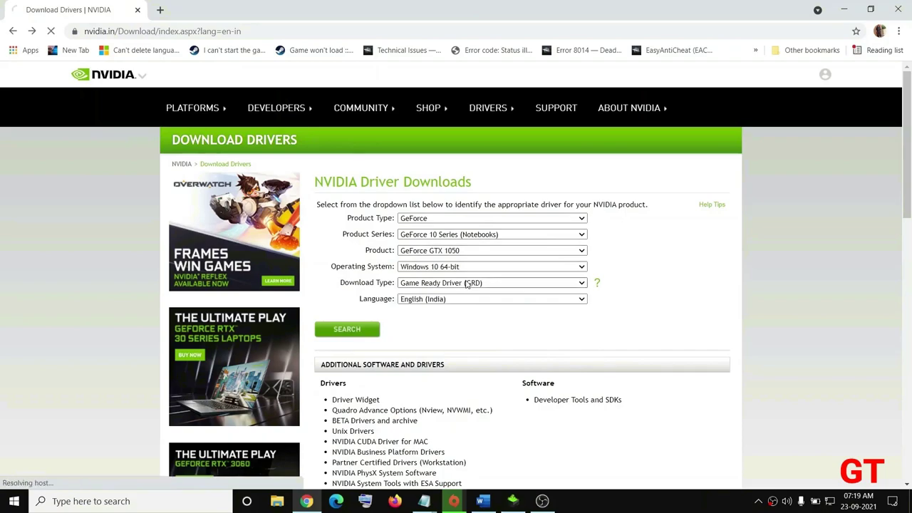
click(346, 328)
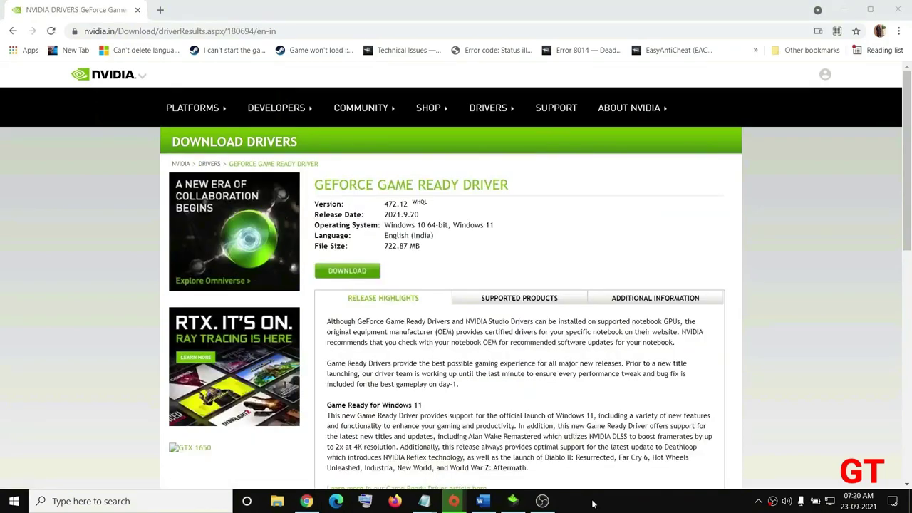
click(346, 271)
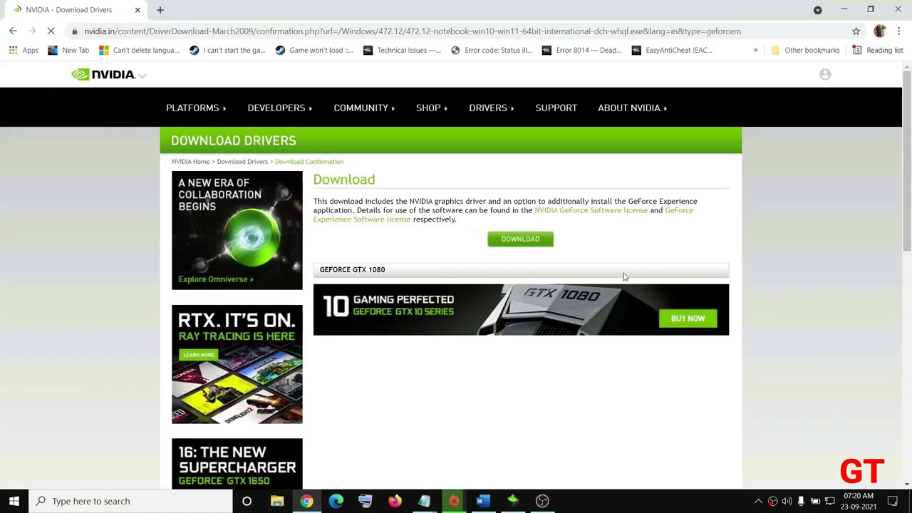
click(527, 243)
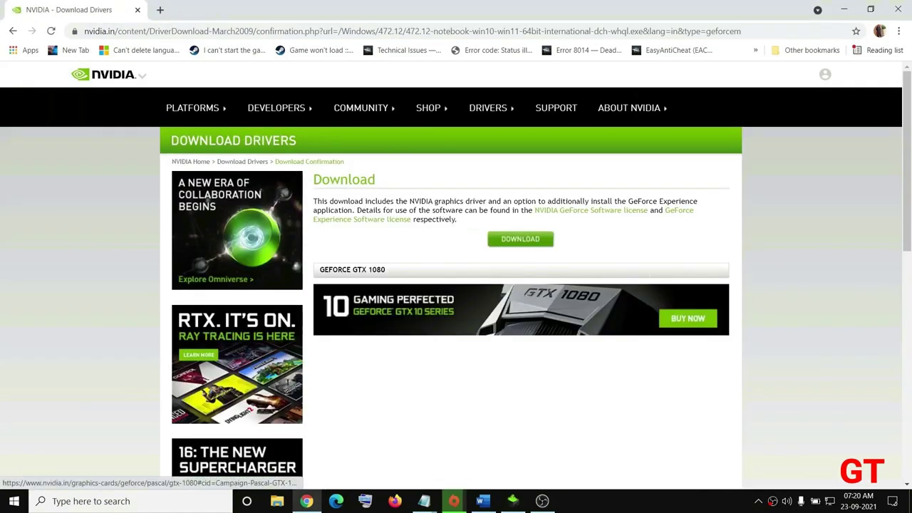
- In the NVIDIA Installer, accept the licence, choose Custom (Advanced) and proceed with a clean installation of the driver components
click(512, 501)
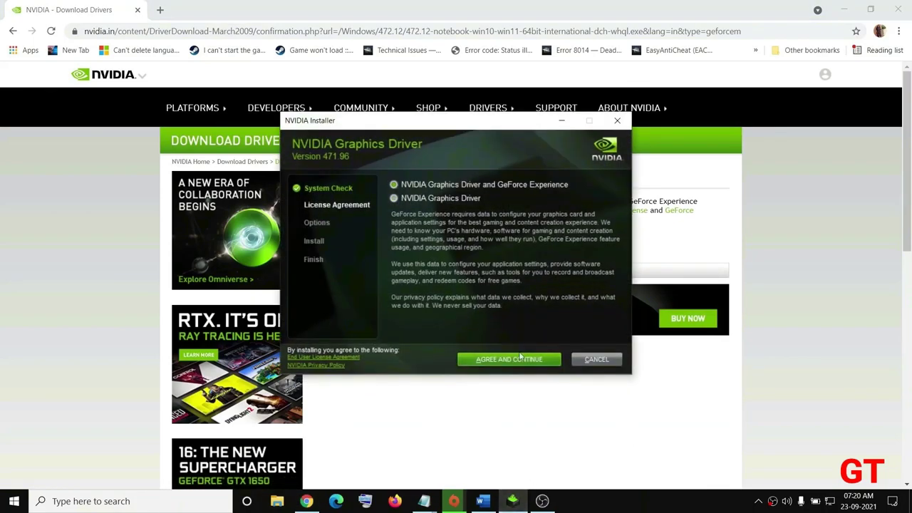
click(398, 255)
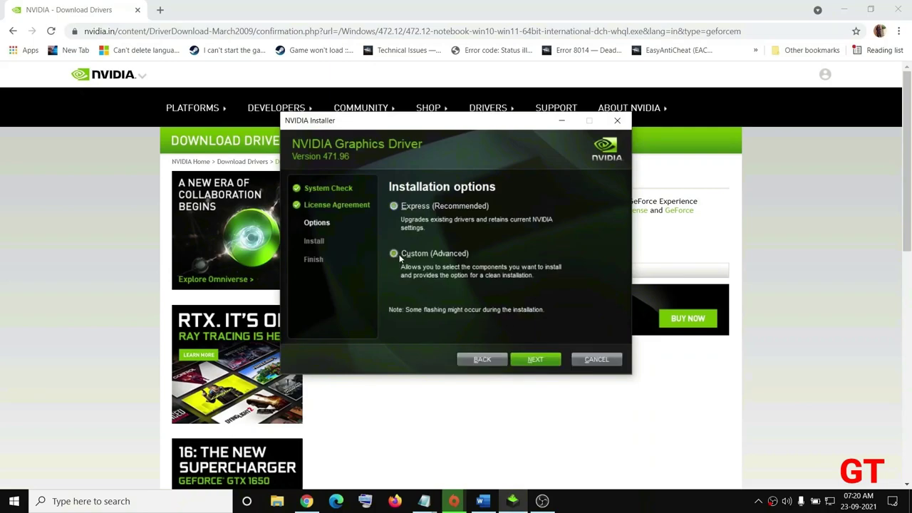
click(542, 360)
click(394, 295)
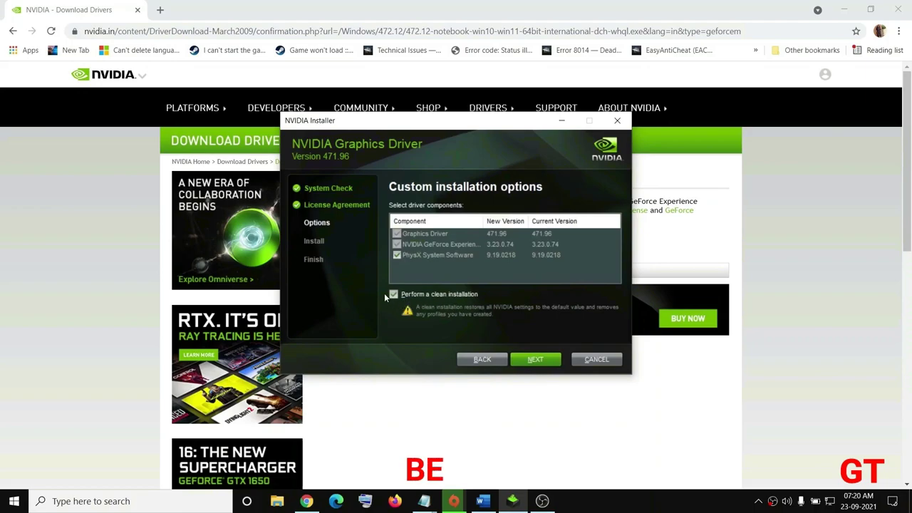
click(533, 361)
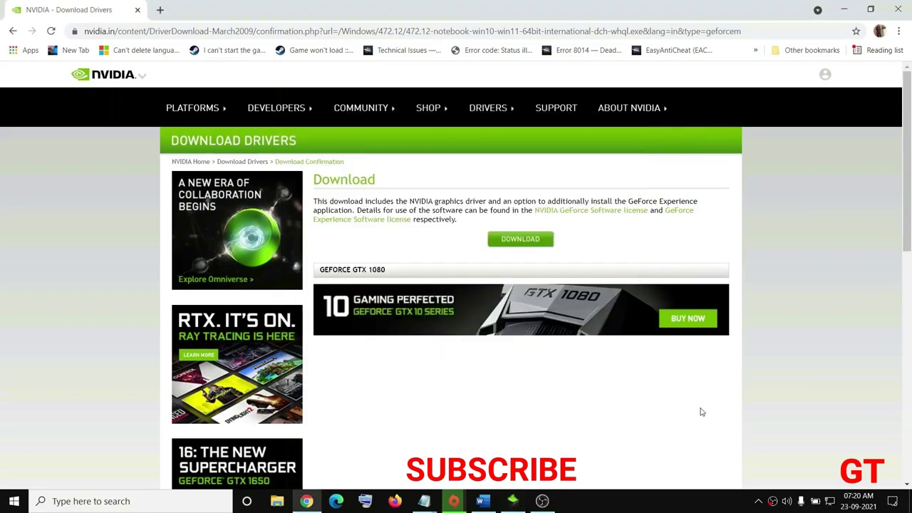
- View the computer's power options, including Restart, and leave them without choosing one
click(16, 499)
click(16, 498)
click(14, 475)
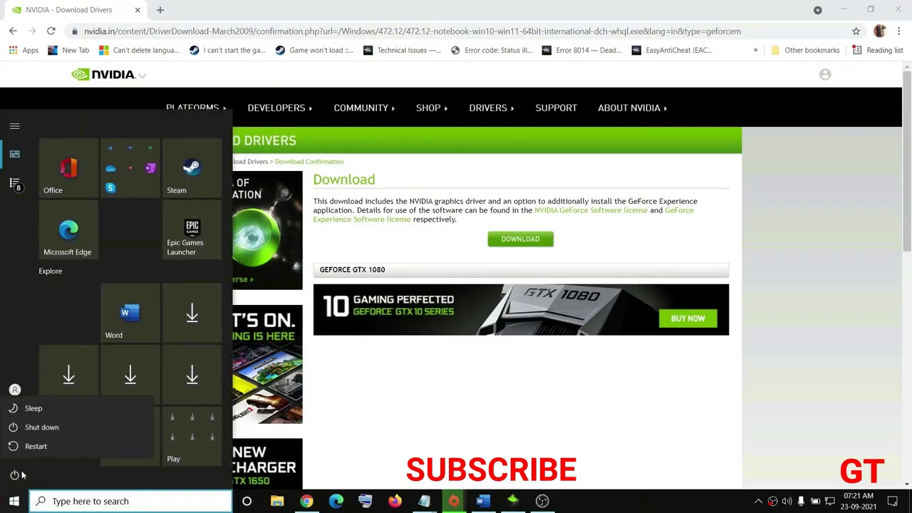
key(Escape)
key(Escape)
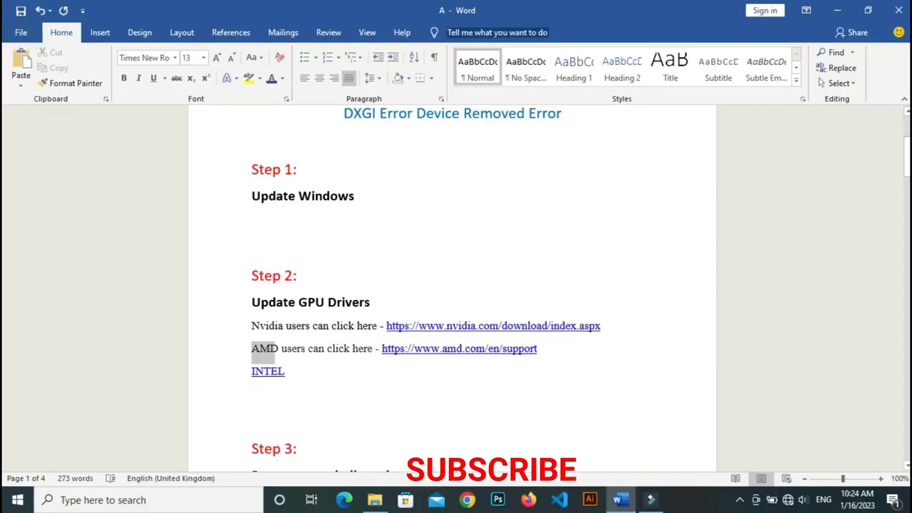
- Review the guide's AMD support link and the INTEL entry under Update GPU Drivers
drag(278, 348, 540, 349)
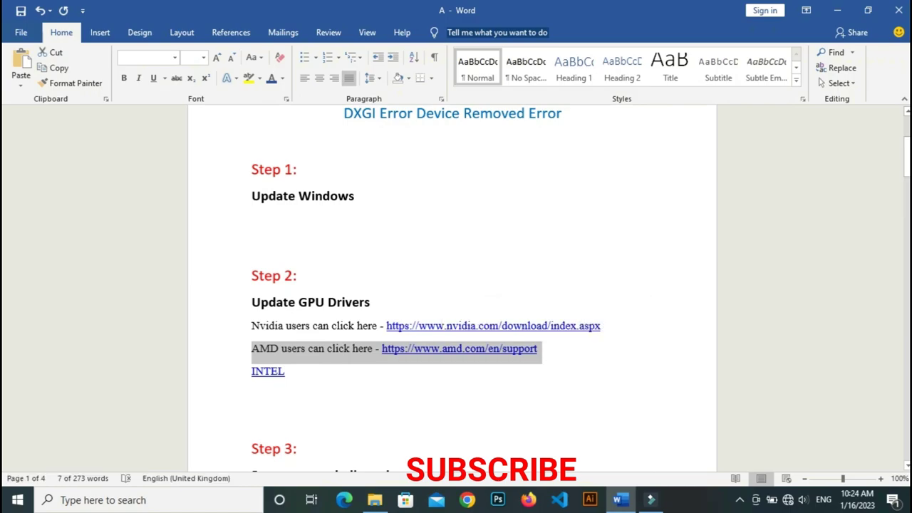
click(285, 371)
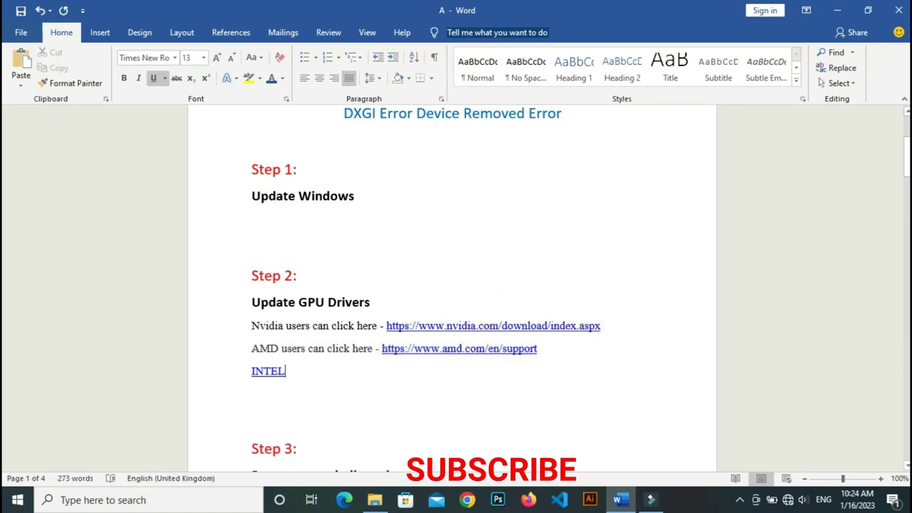
double_click(286, 371)
click(286, 371)
scroll(426, 289, down, 2)
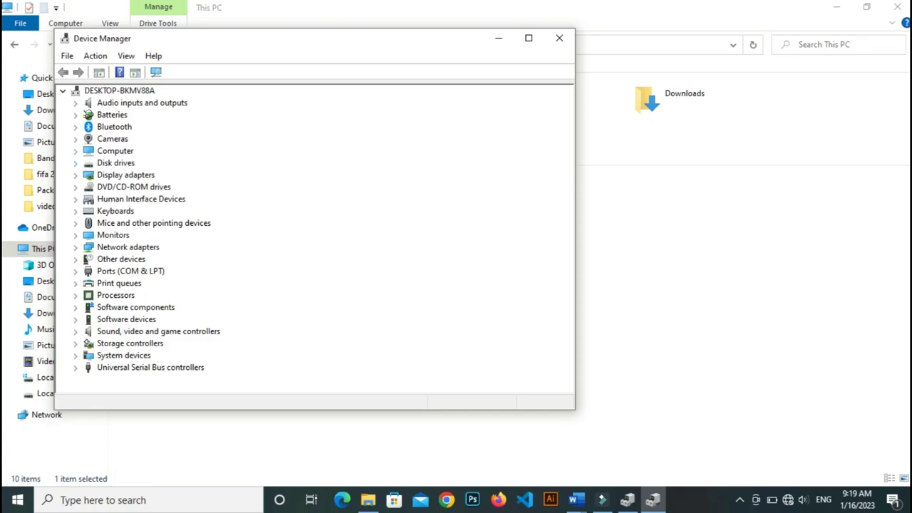
- Update the Intel(R) UHD Graphics 620 display adapter's driver by choosing its model from the list of drivers available on the computer
click(76, 174)
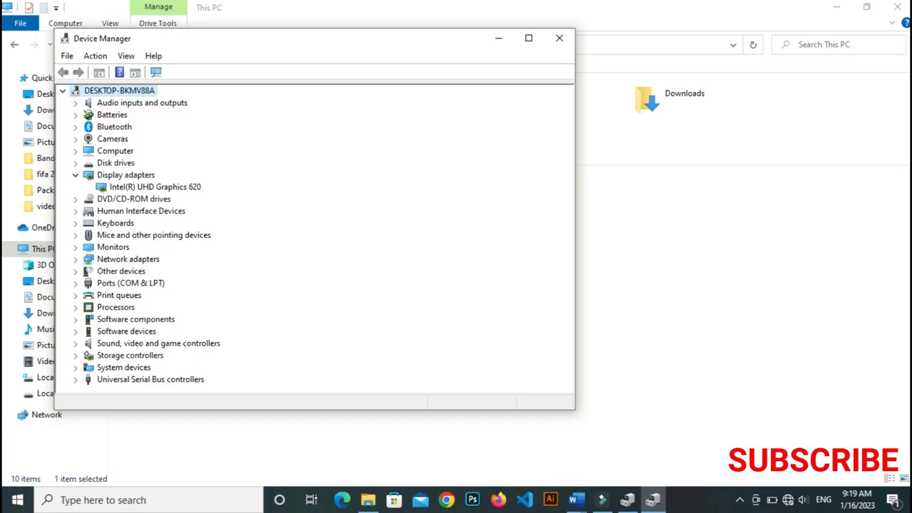
click(155, 187)
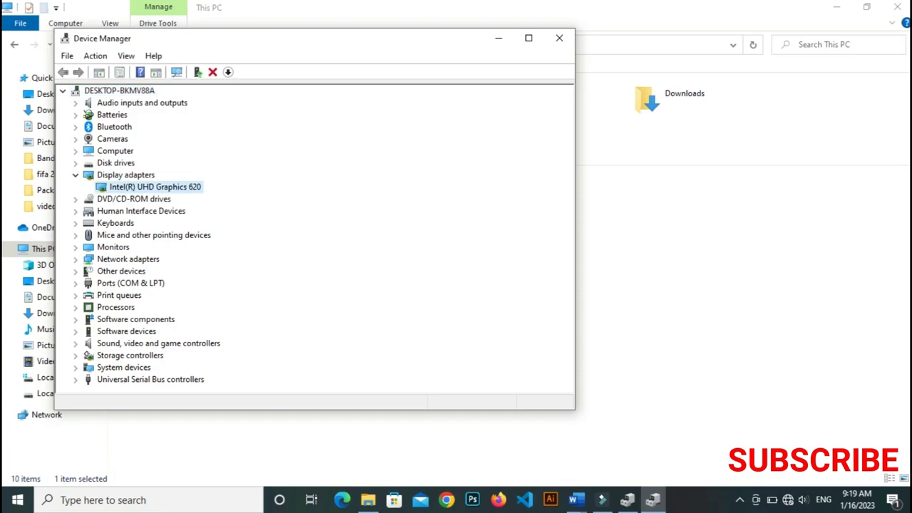
right_click(161, 187)
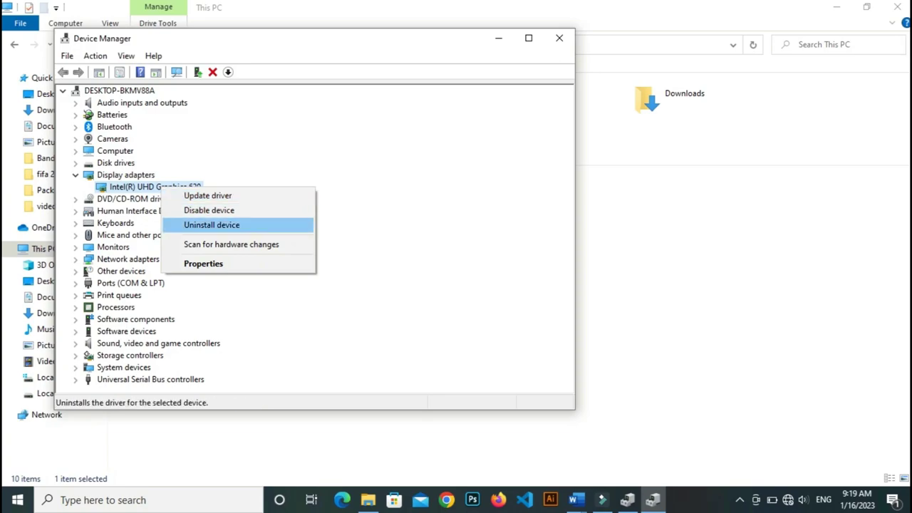
click(207, 196)
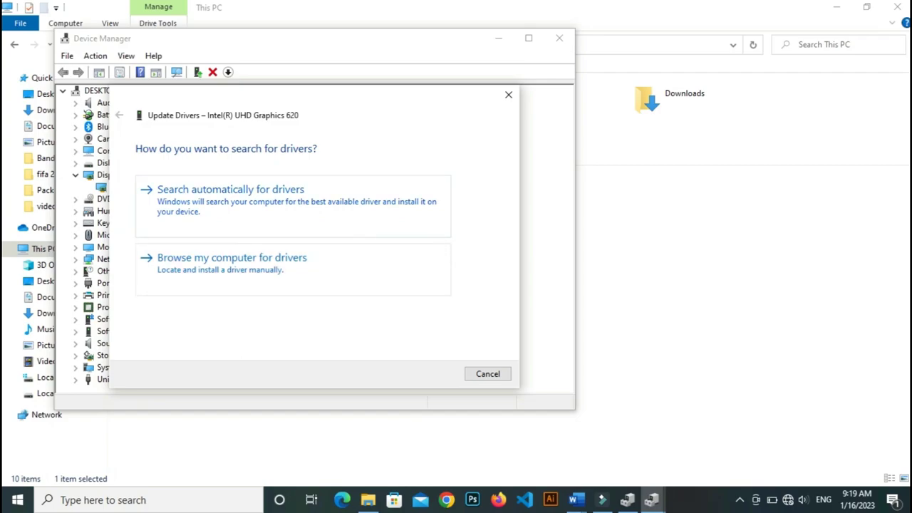
key(Return)
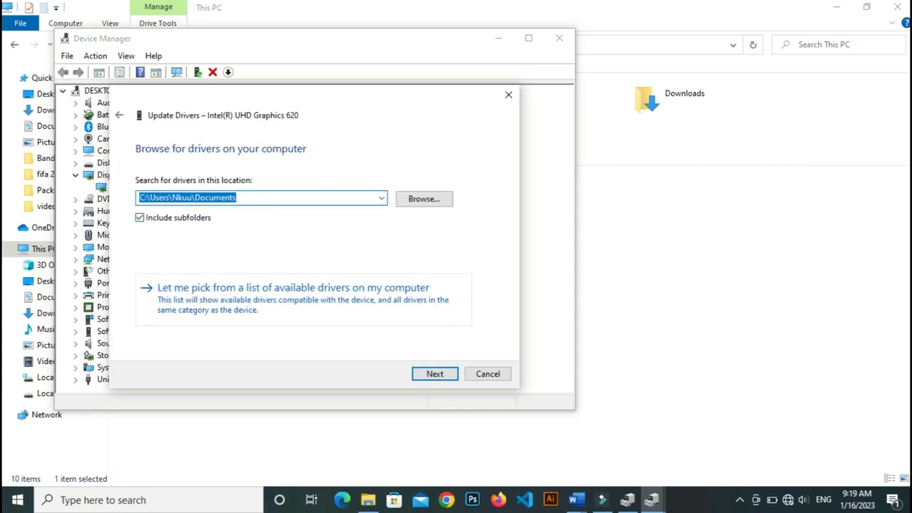
click(304, 299)
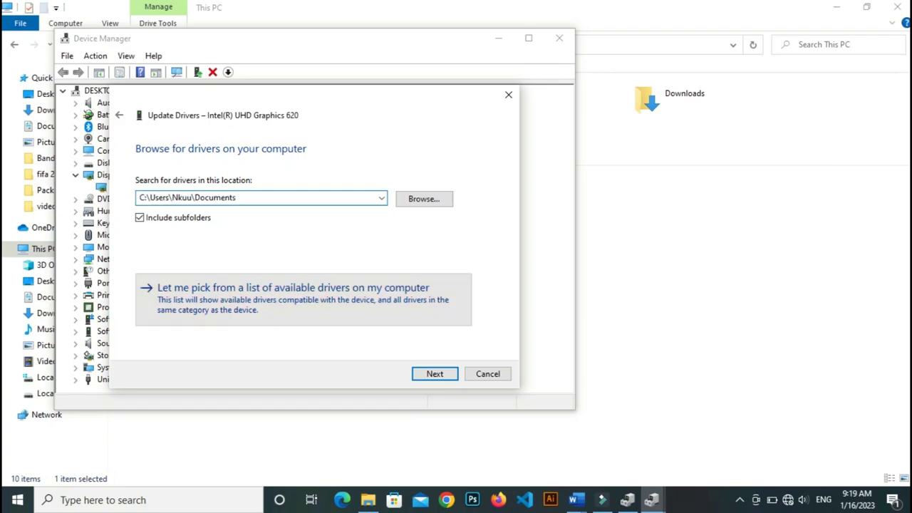
click(196, 259)
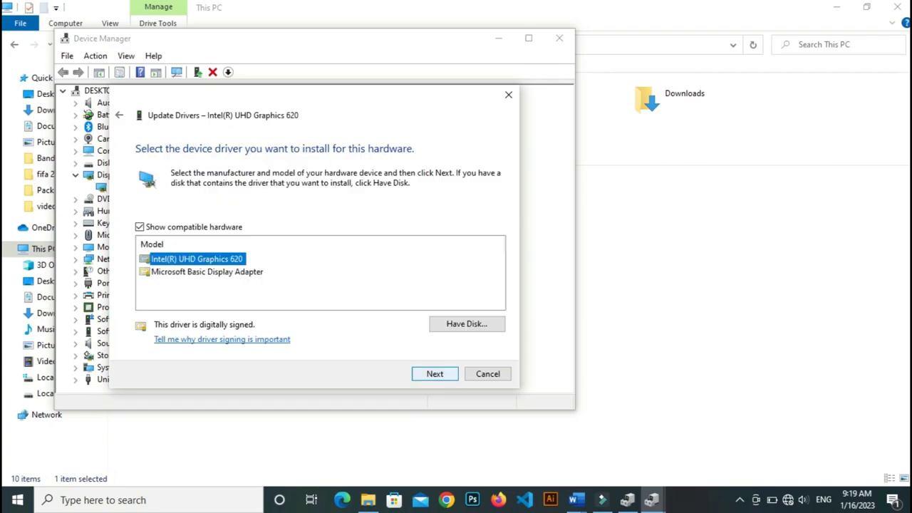
key(Return)
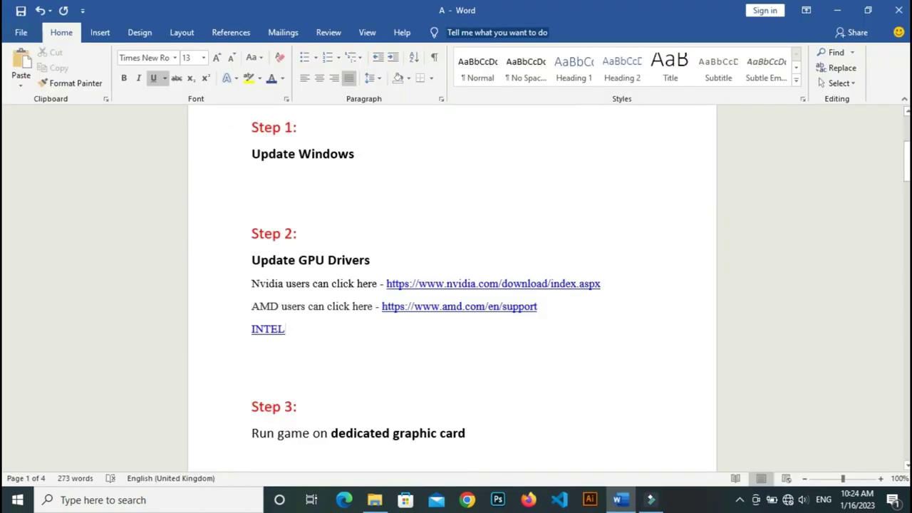
- Go to Step 3 of the Word guide and highlight the line about running the game on the dedicated graphic card
scroll(453, 289, down, 4)
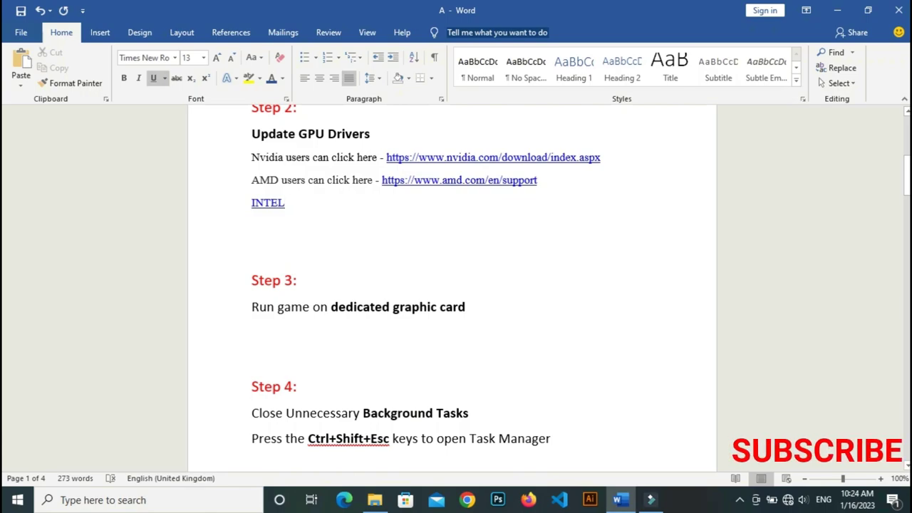
click(252, 306)
drag(252, 306, 474, 306)
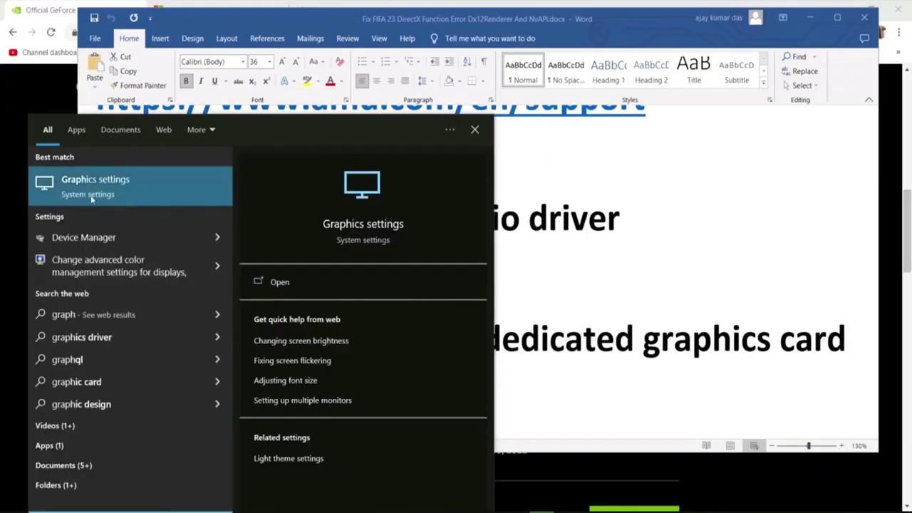
- Open Graphics settings, browse for a desktop app and go to Steam\steamapps\common in Program Files (x86) on drive C
click(107, 188)
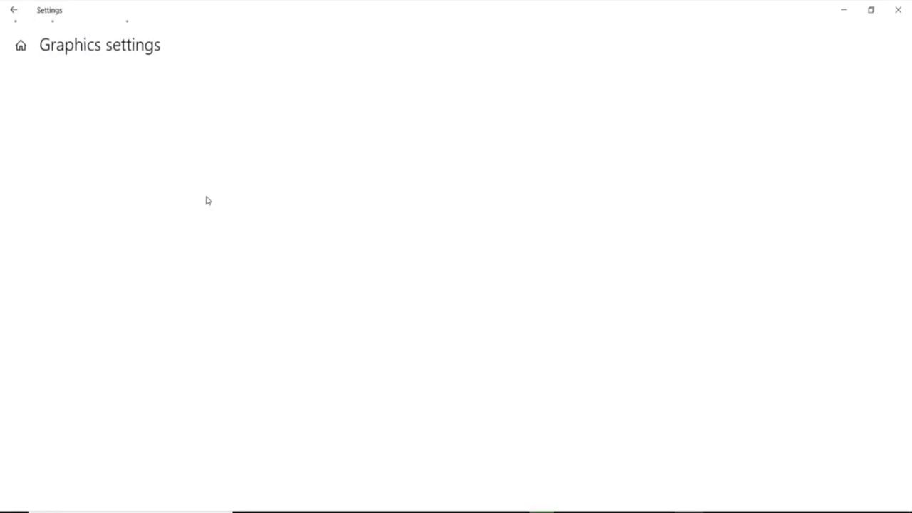
click(44, 294)
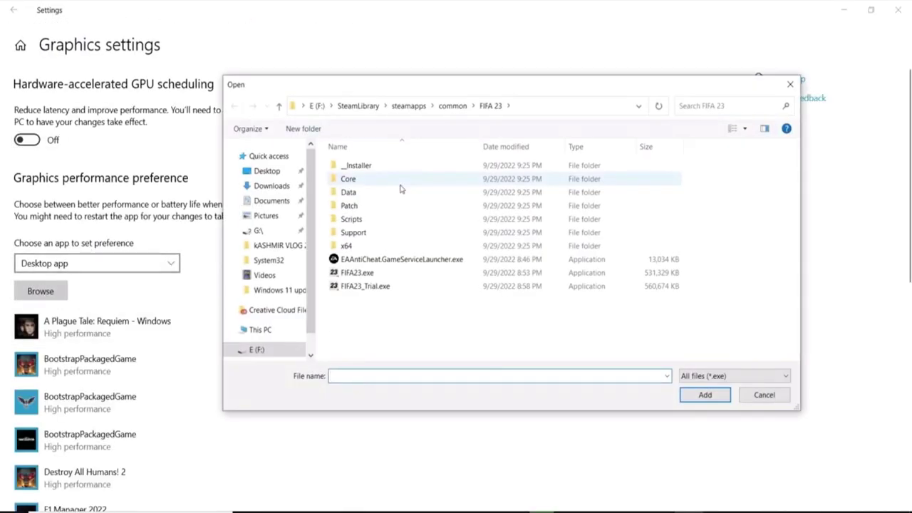
click(259, 330)
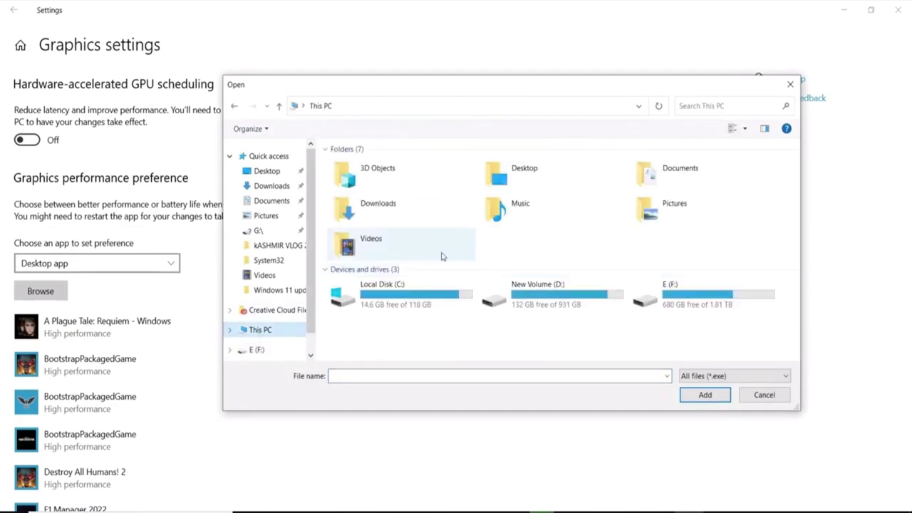
double_click(395, 311)
scroll(414, 300, down, 3)
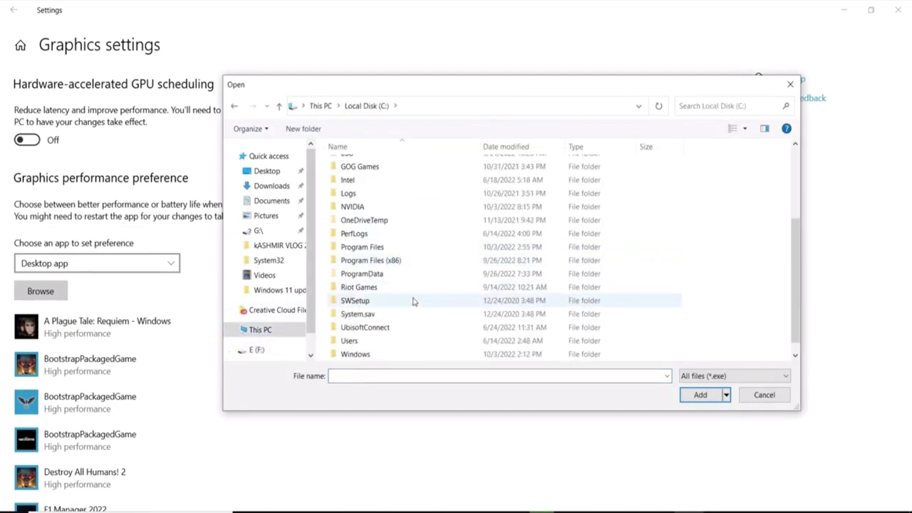
double_click(371, 262)
scroll(388, 257, down, 2)
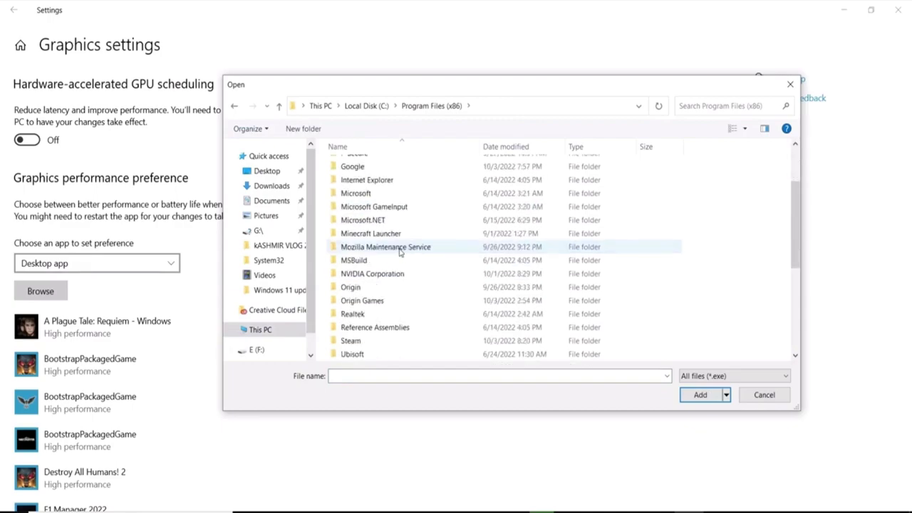
scroll(400, 250, down, 2)
double_click(349, 262)
scroll(367, 266, down, 4)
double_click(358, 220)
click(369, 167)
double_click(369, 167)
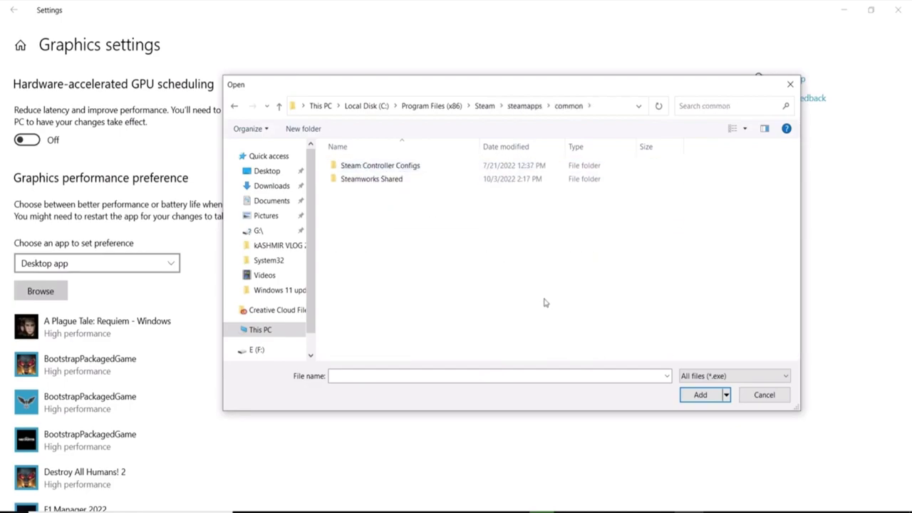
- Look for the game in the Origin Games folder under Program Files (x86)
click(278, 106)
click(278, 107)
scroll(450, 275, down, 2)
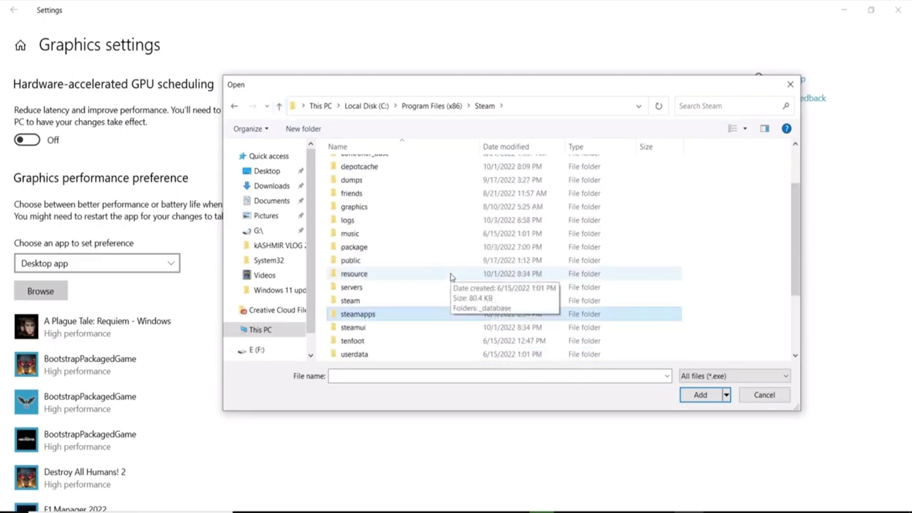
scroll(430, 271, up, 2)
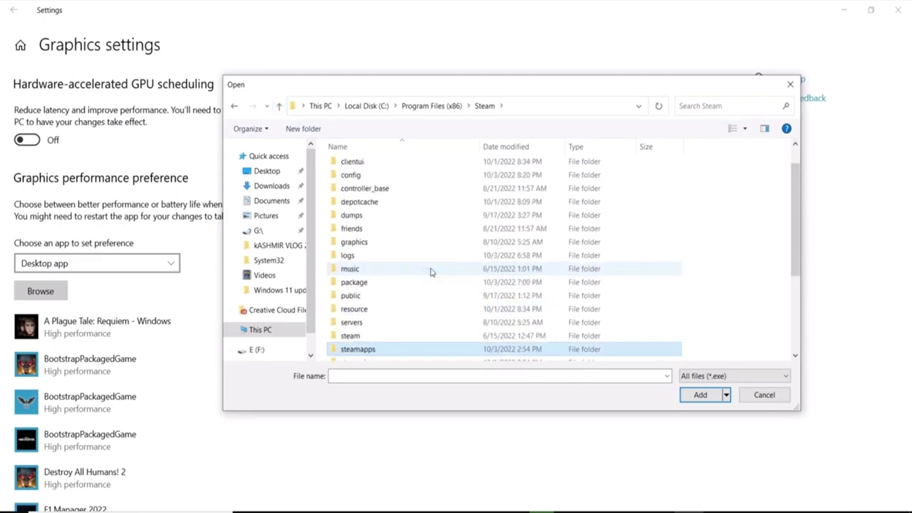
click(281, 107)
scroll(416, 267, down, 1)
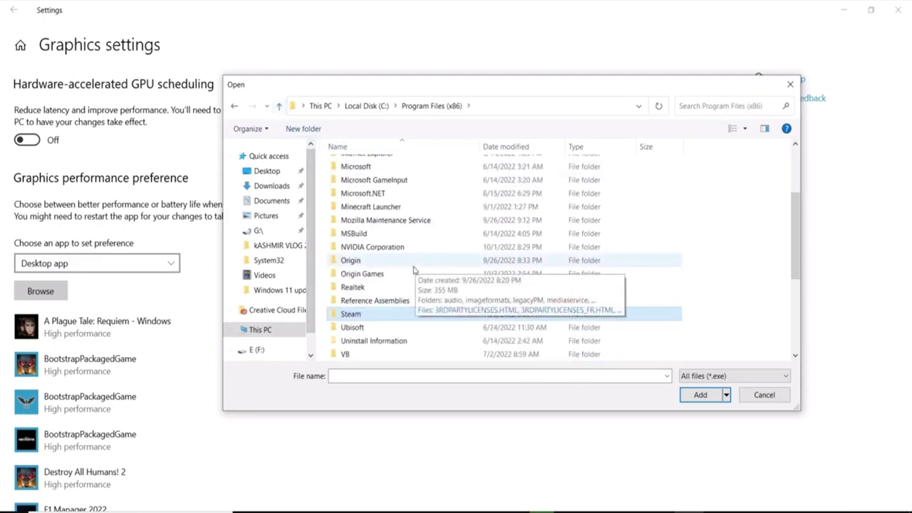
double_click(347, 278)
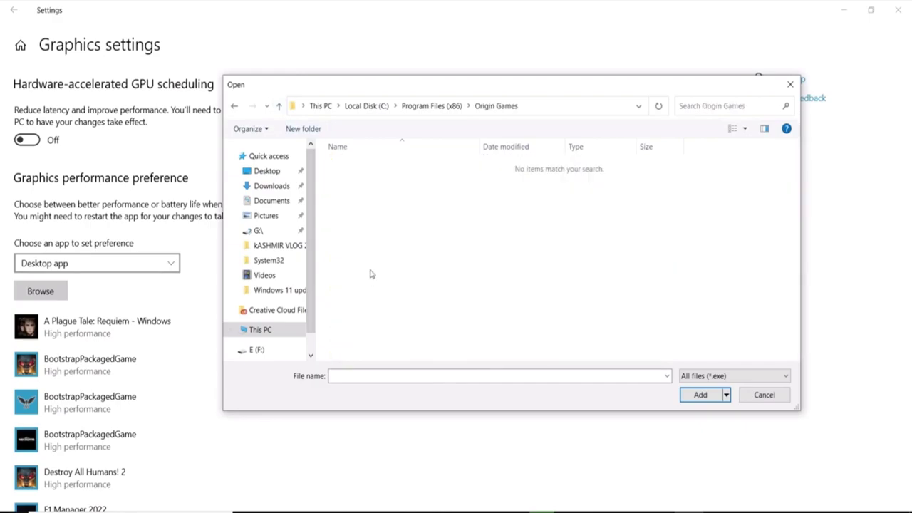
click(280, 106)
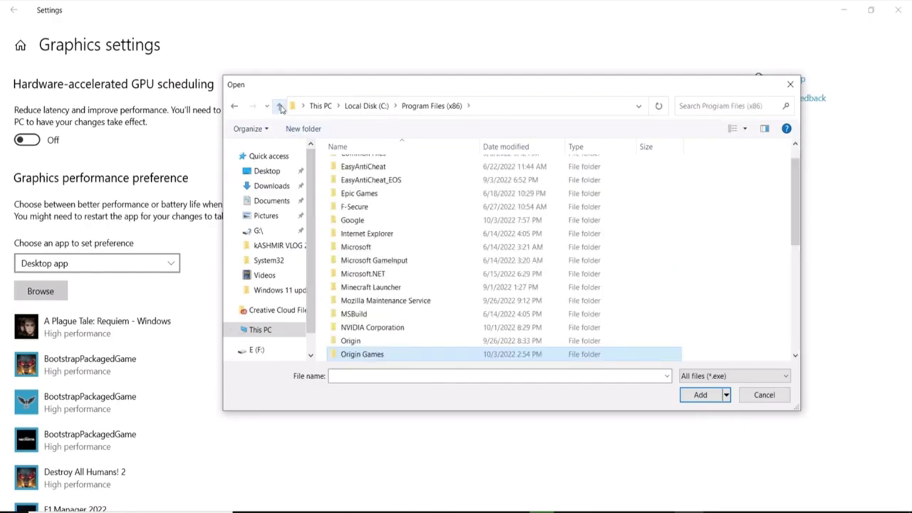
- Check the EA Games folder under Program Files on drive C for the game
click(281, 106)
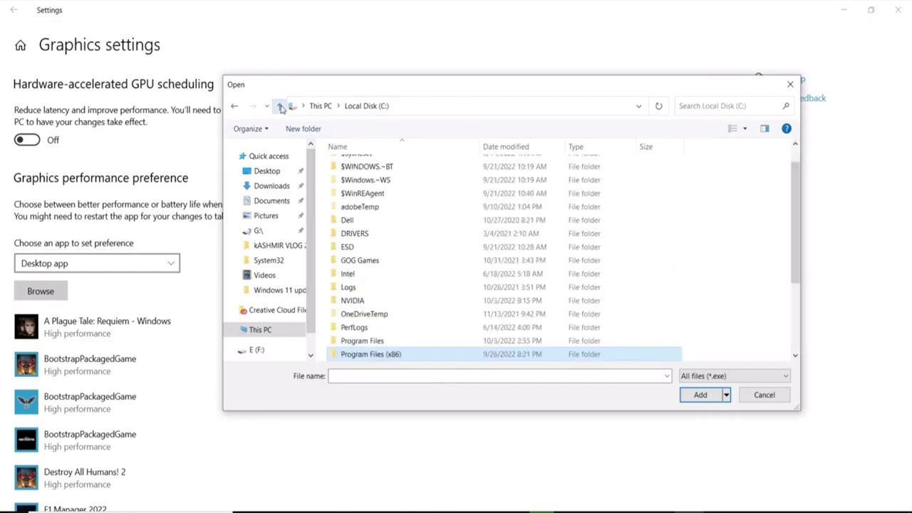
double_click(365, 341)
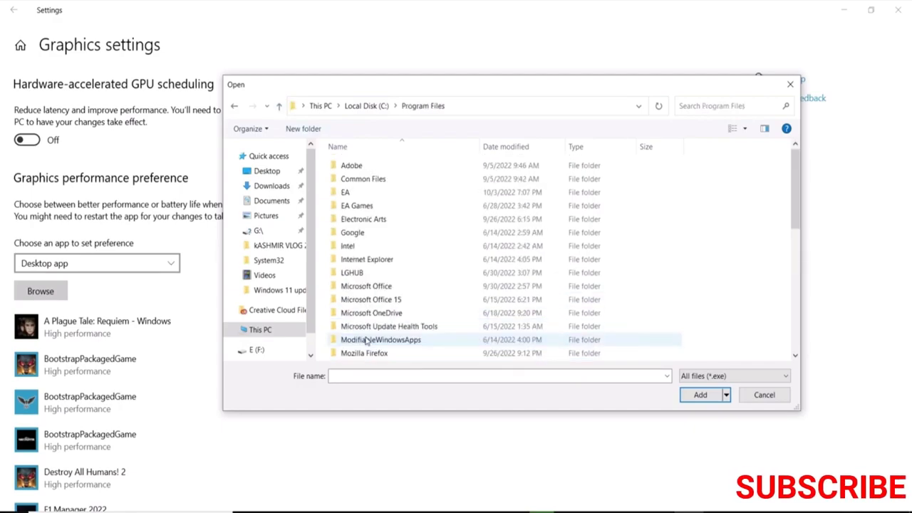
double_click(364, 206)
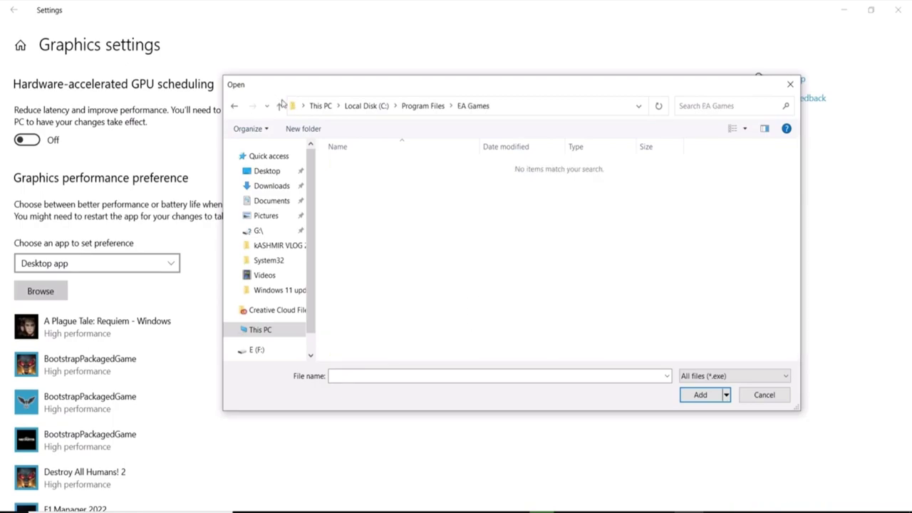
click(279, 106)
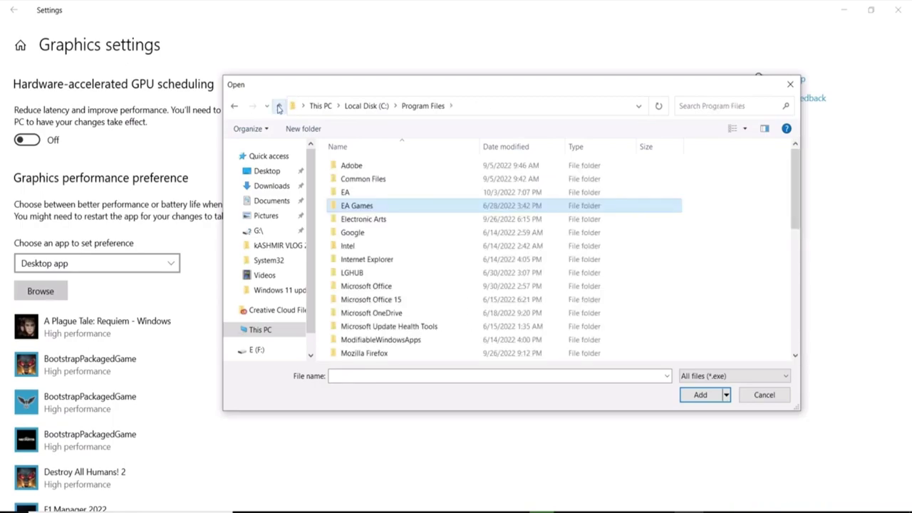
- Add FIFA23.exe from SteamLibrary\steamapps\common\FIFA 23 on drive F to the graphics performance list
click(268, 350)
scroll(416, 316, down, 2)
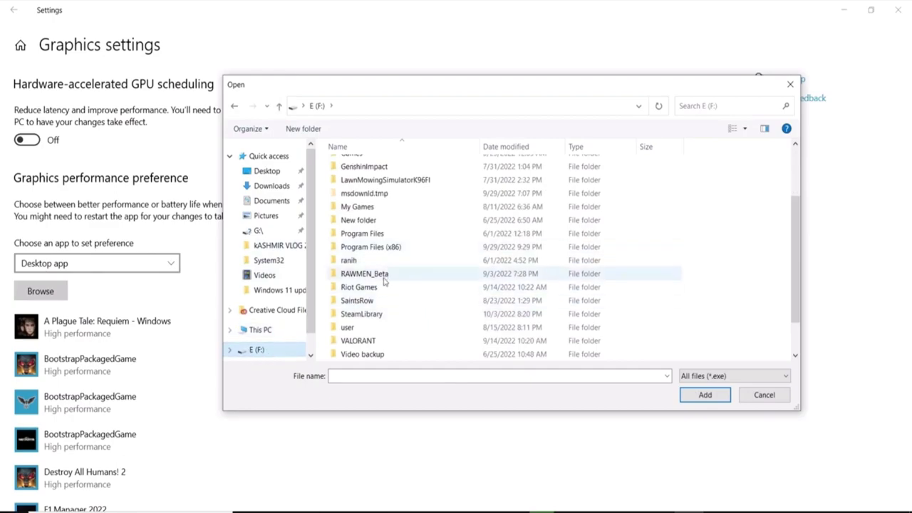
double_click(364, 315)
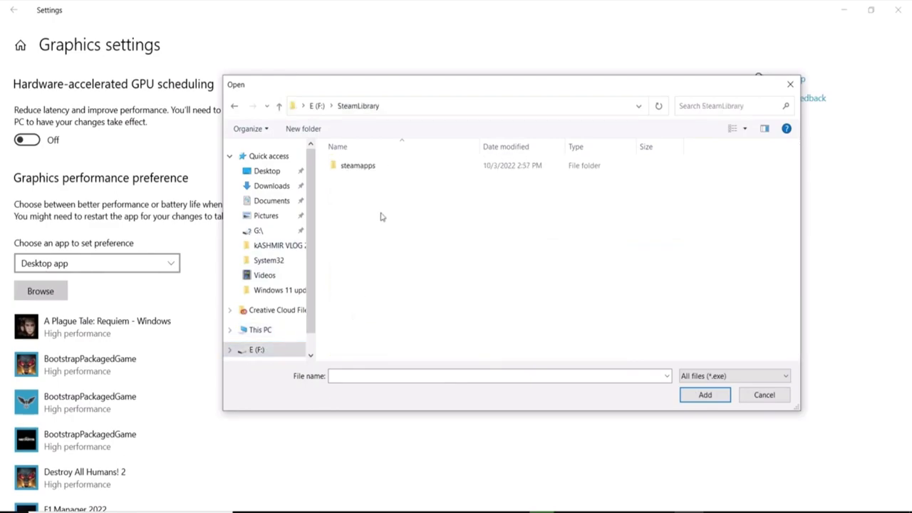
double_click(367, 166)
double_click(353, 166)
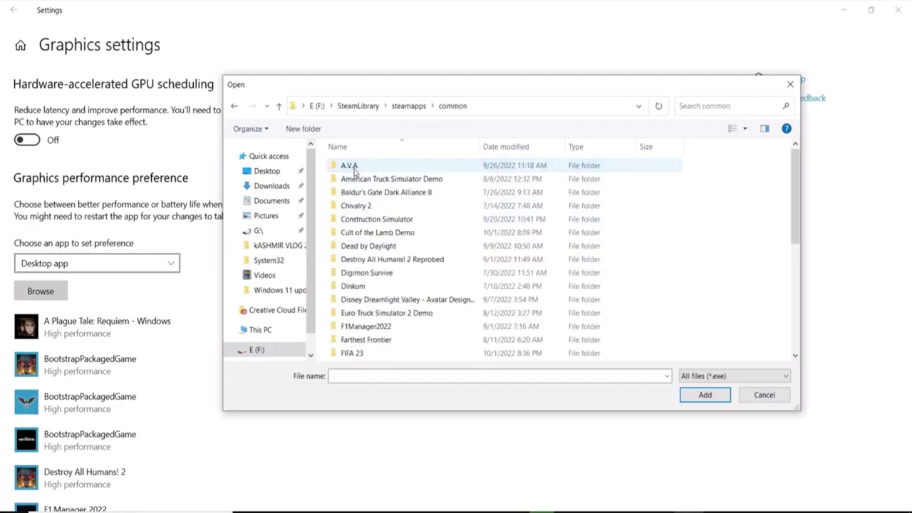
scroll(393, 273, down, 4)
click(350, 193)
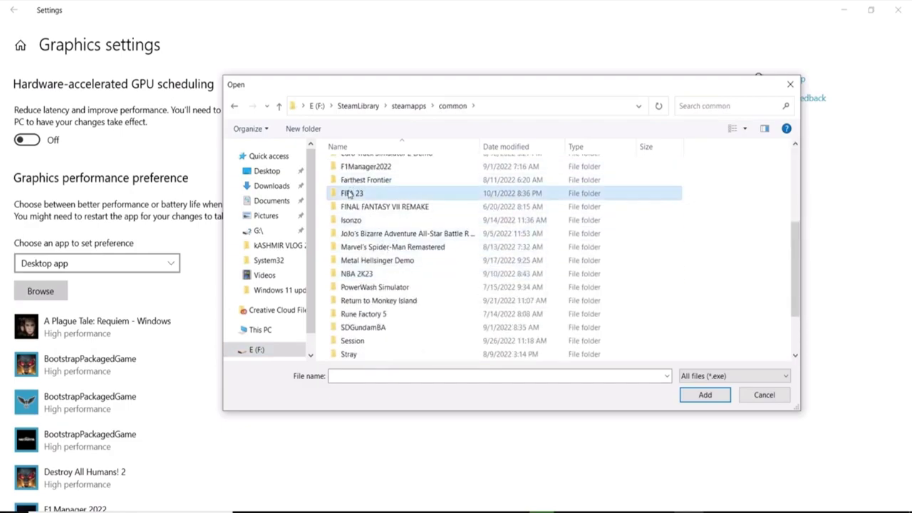
double_click(349, 193)
click(349, 274)
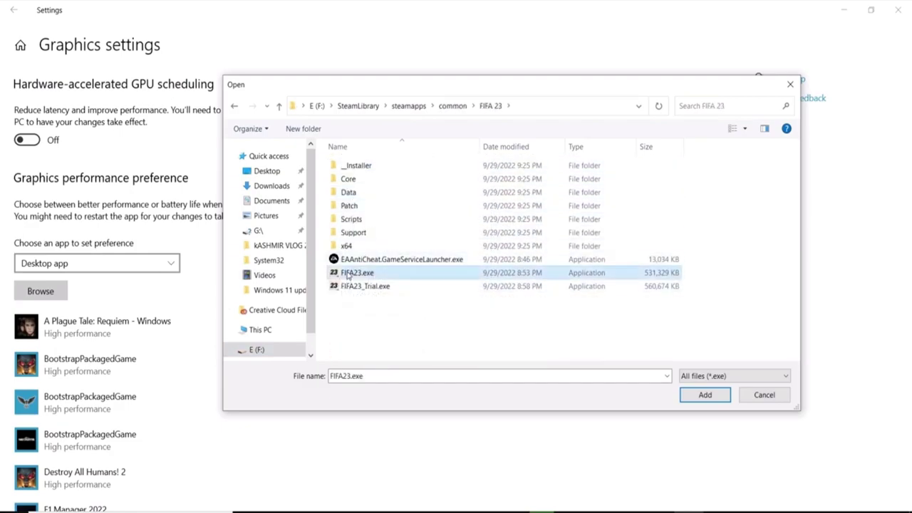
click(693, 398)
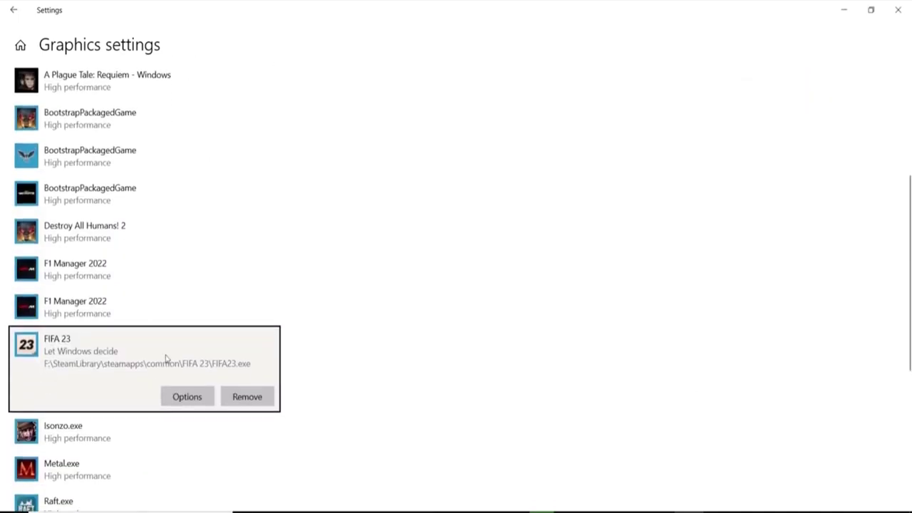
- Set FIFA 23's graphics preference to High performance and save it
click(186, 397)
click(382, 291)
click(415, 333)
scroll(214, 340, up, 3)
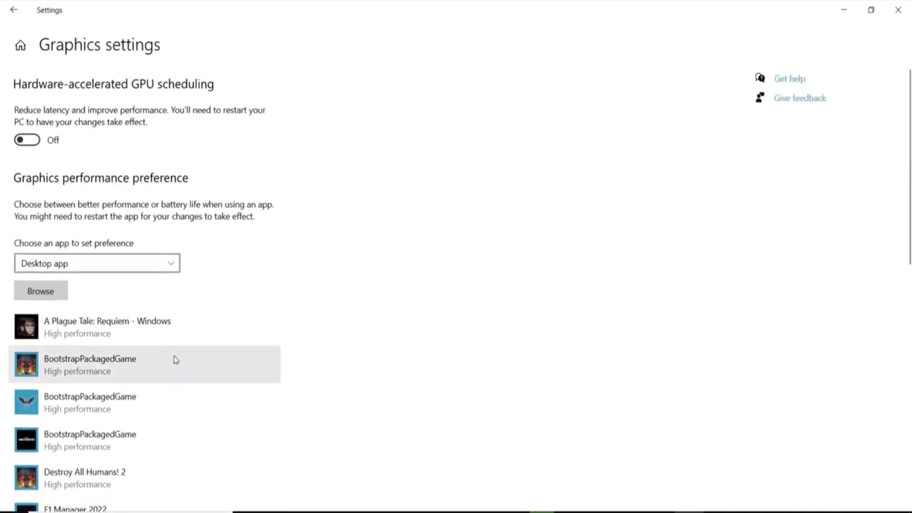
- Add FIFA23_Trial.exe from the FIFA 23 folder to the graphics performance preference list
click(55, 295)
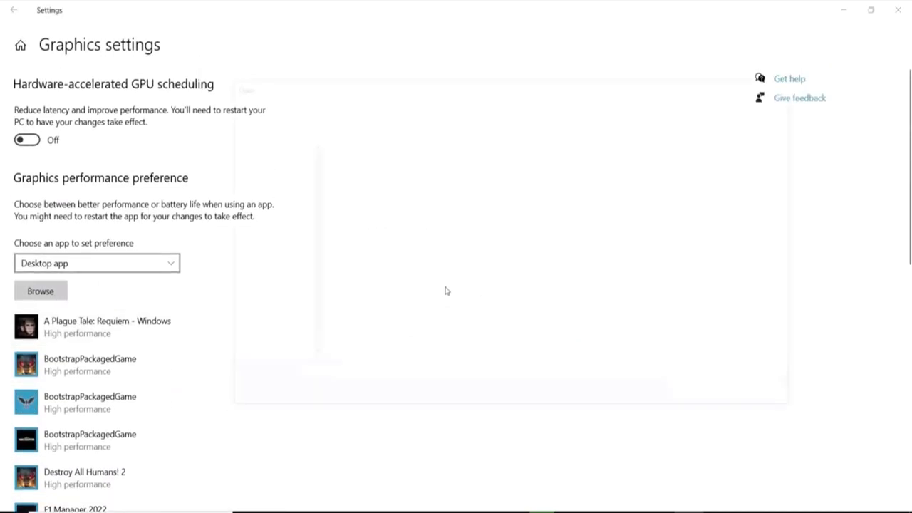
click(394, 288)
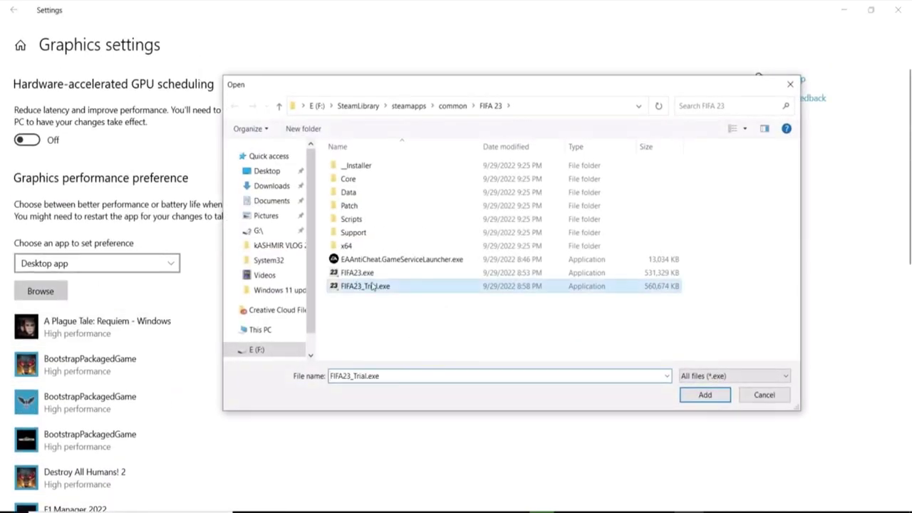
click(686, 399)
- Set the FIFA23_Trial.exe entry's graphics preference to High performance, save it and close Settings
scroll(200, 330, down, 2)
click(164, 346)
click(187, 408)
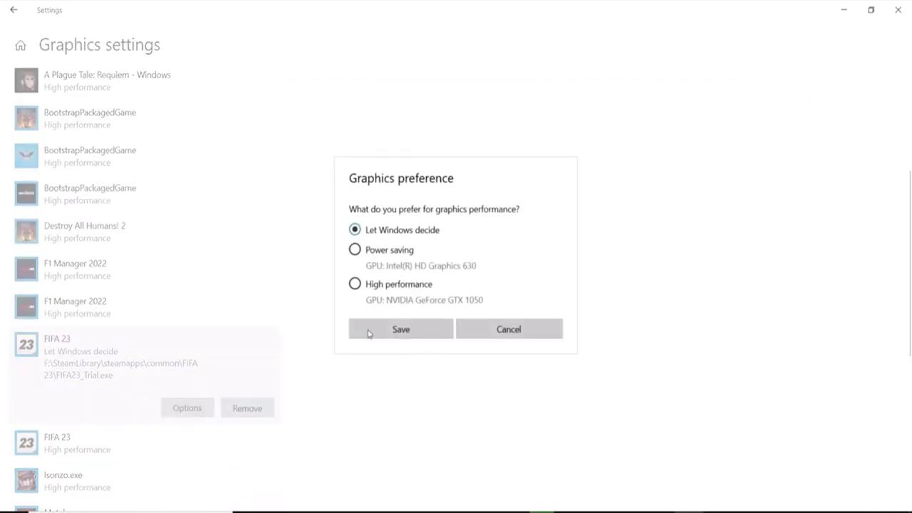
click(355, 284)
click(436, 340)
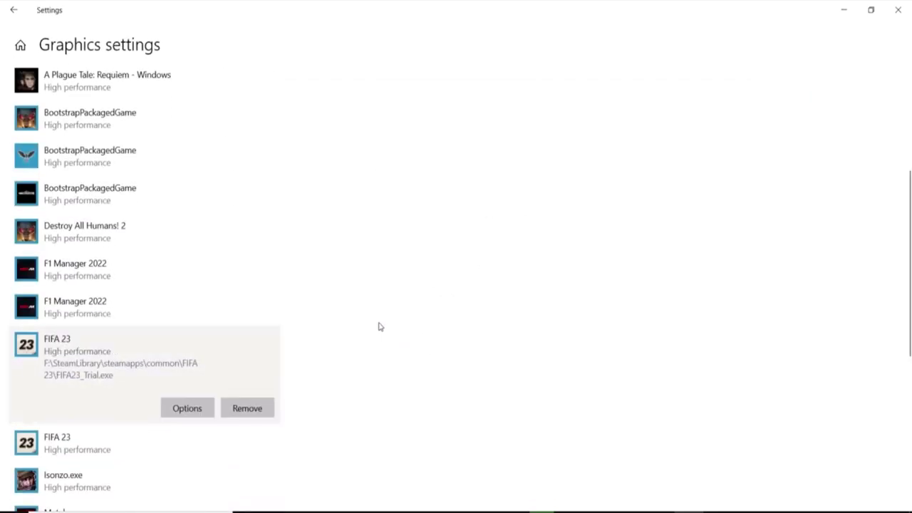
click(898, 10)
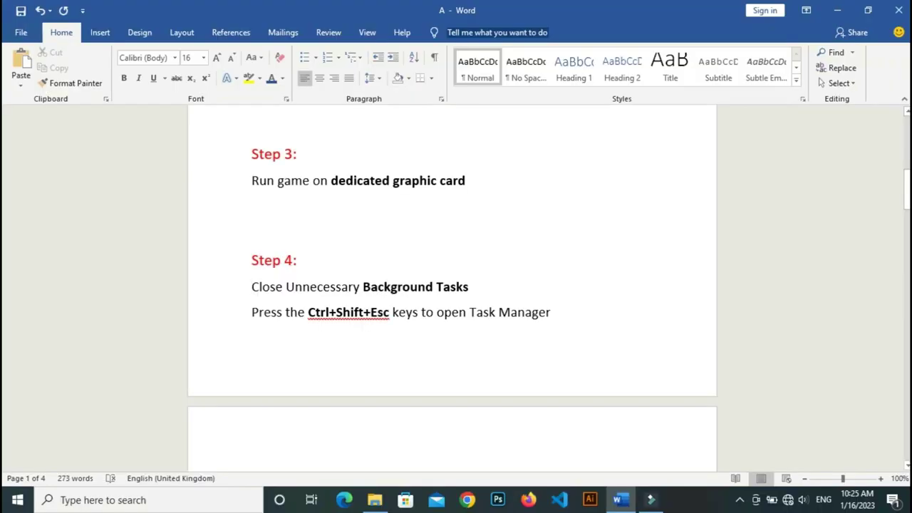
- Read Step 4 of the Word guide about closing unnecessary background tasks with Task Manager
drag(252, 286, 479, 287)
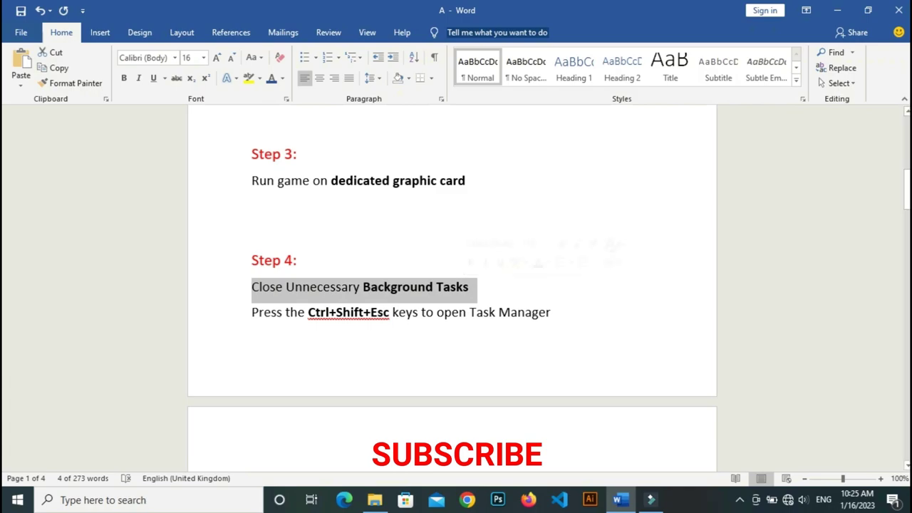
click(418, 312)
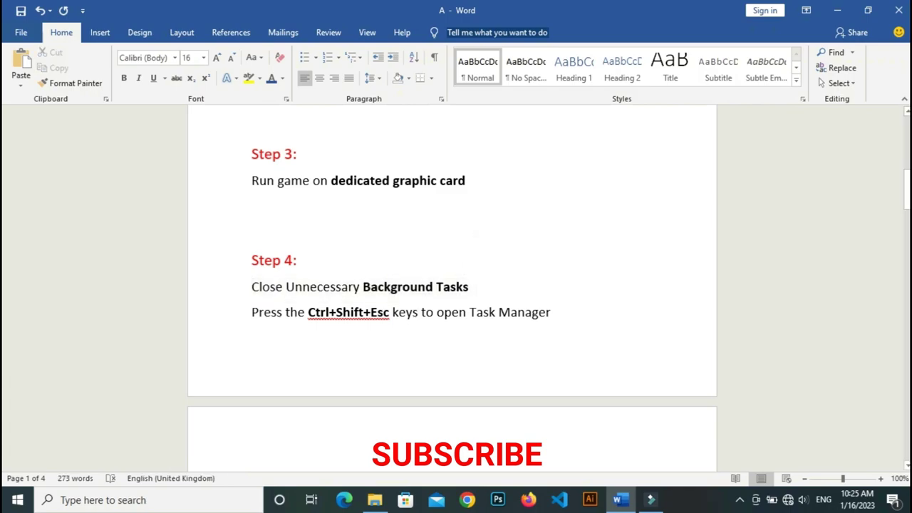
drag(307, 312, 389, 312)
click(467, 312)
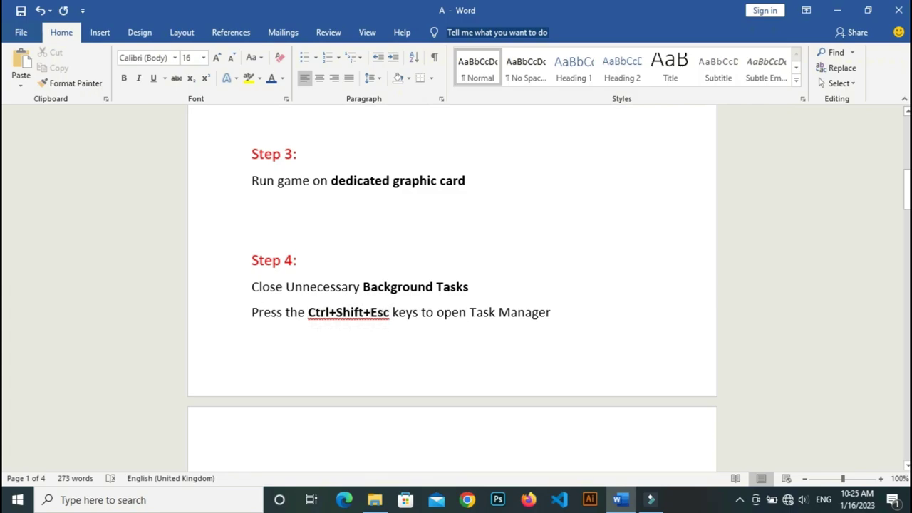
scroll(452, 285, down, 2)
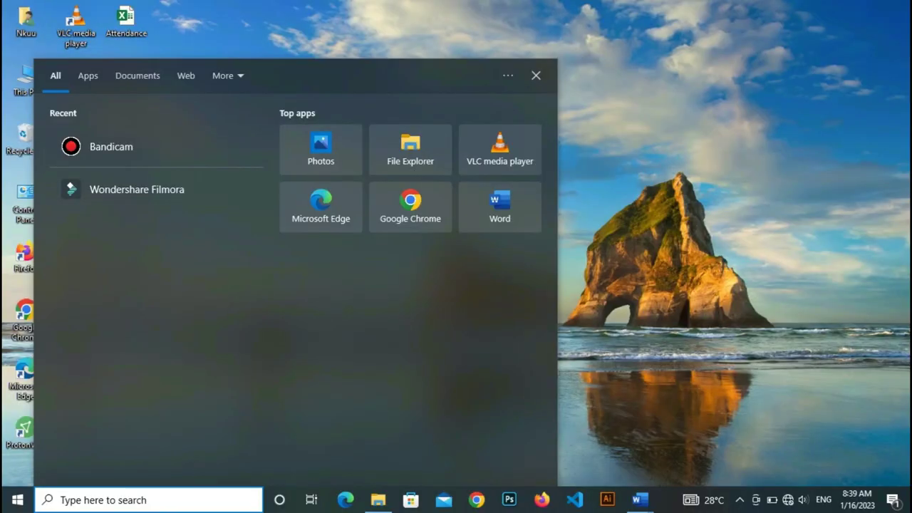
- Open Task Manager and look at the actions available for the running Microsoft Word process
text(task)
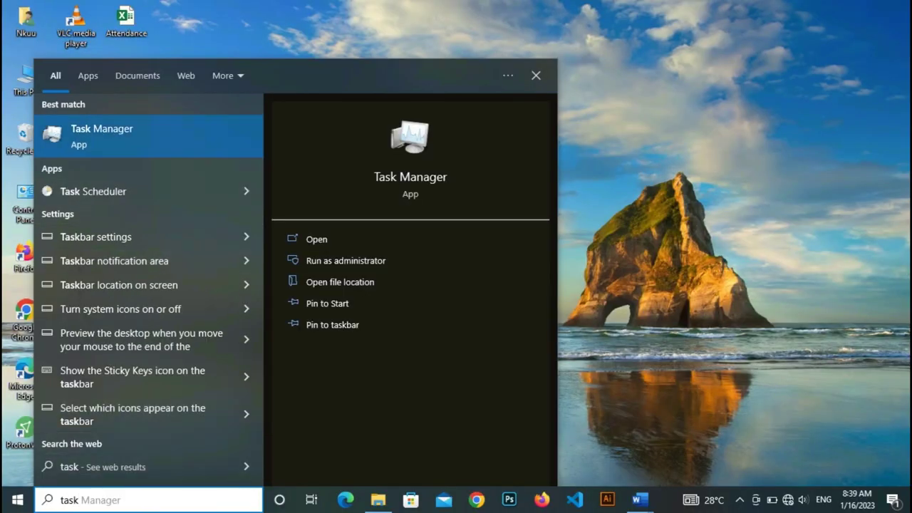
key(Return)
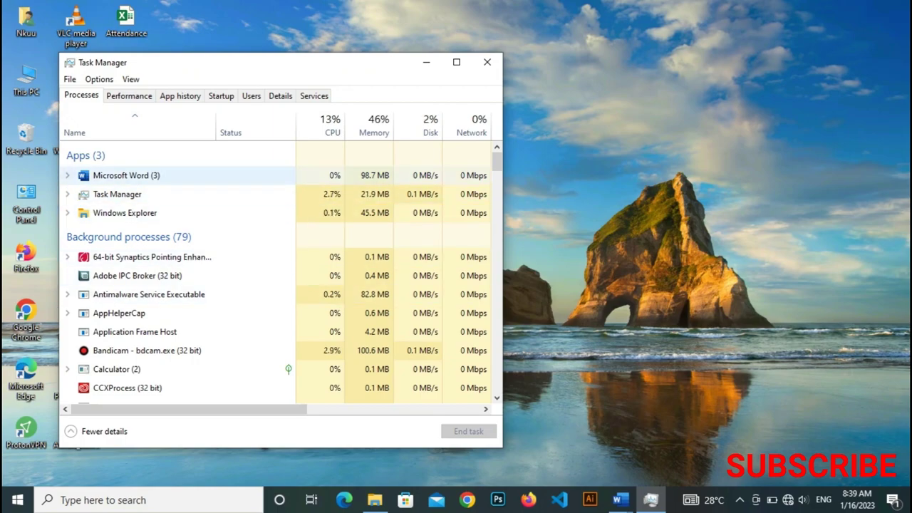
click(126, 176)
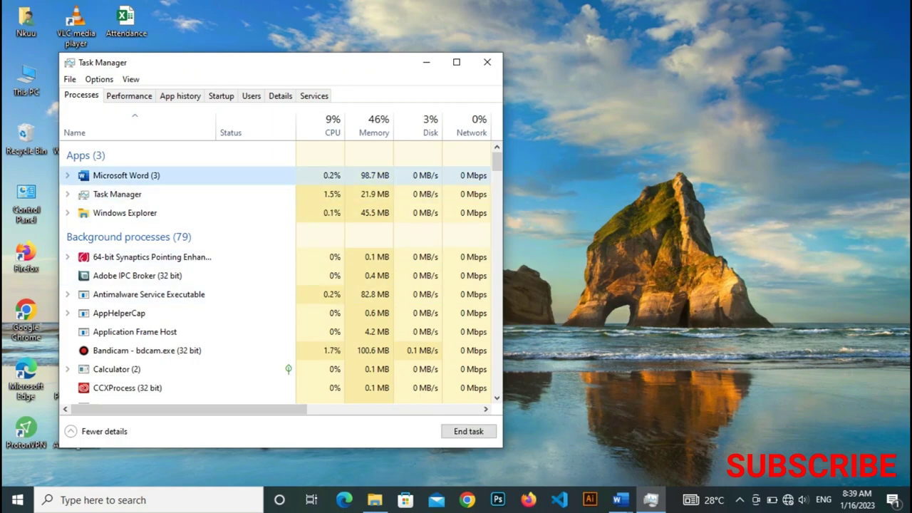
right_click(216, 173)
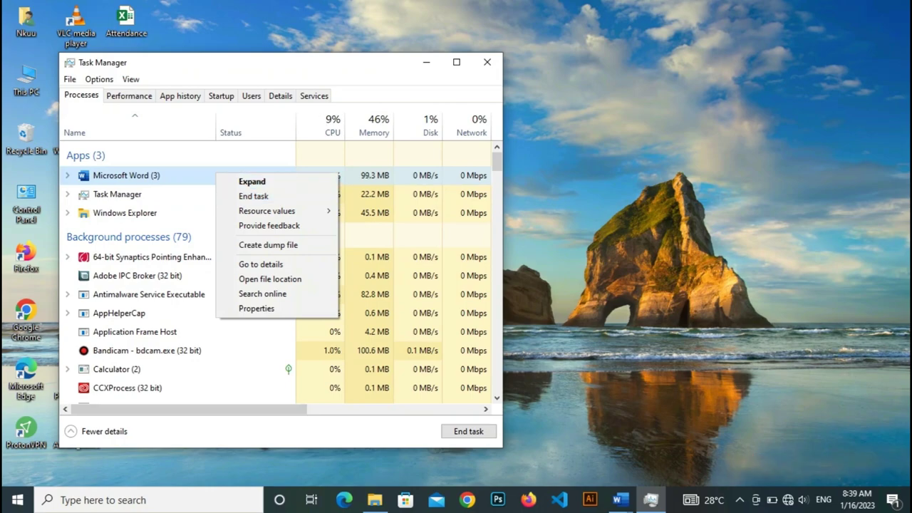
key(Escape)
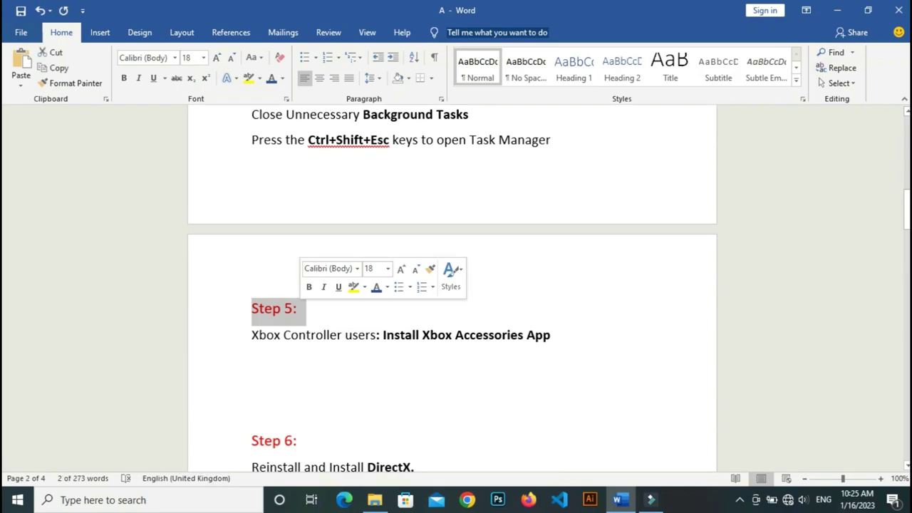
- Read Step 5 of the Word guide about the Xbox Accessories app for controller users
click(297, 308)
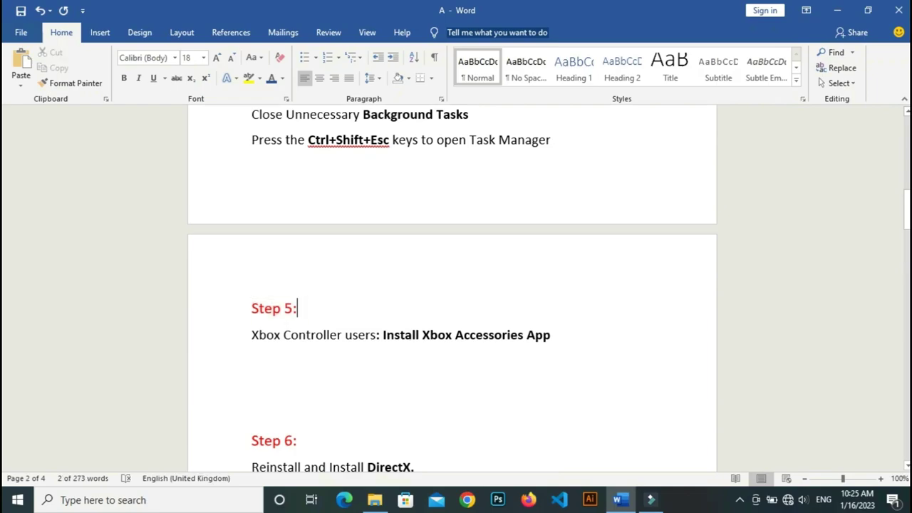
drag(252, 335, 559, 334)
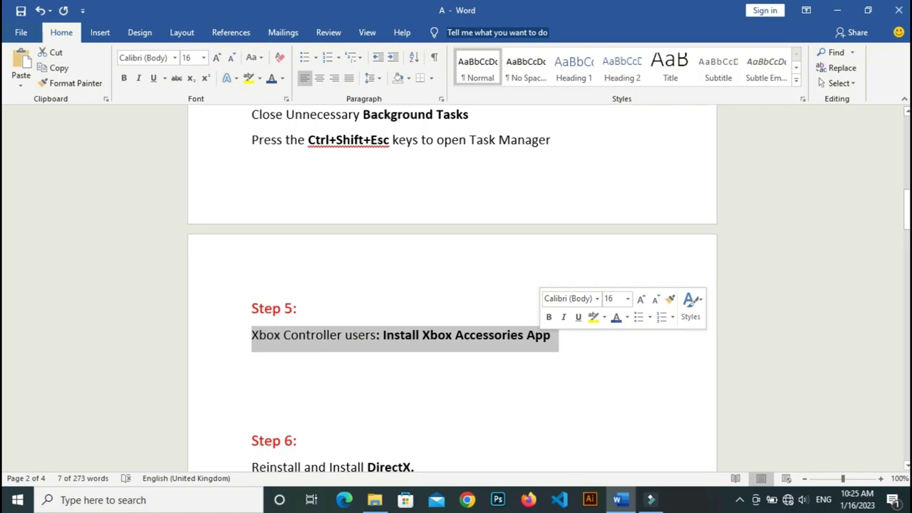
click(252, 360)
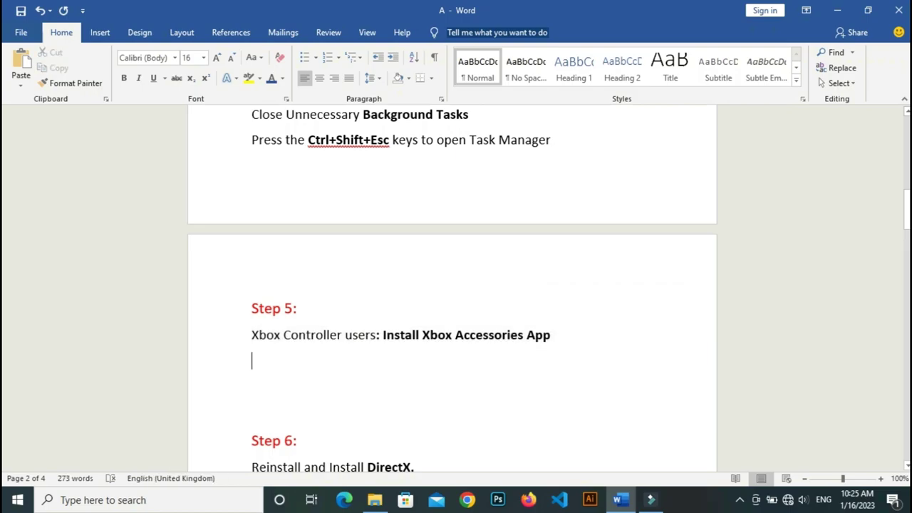
drag(382, 335, 551, 335)
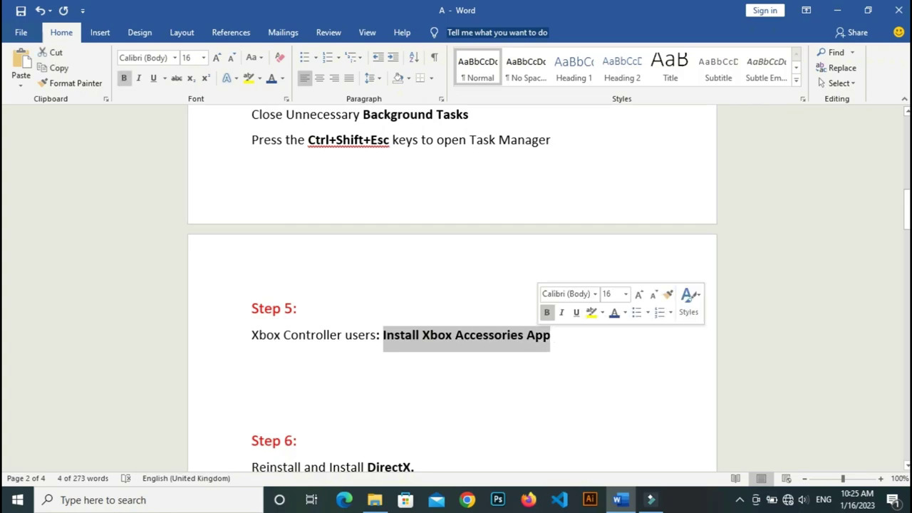
click(252, 361)
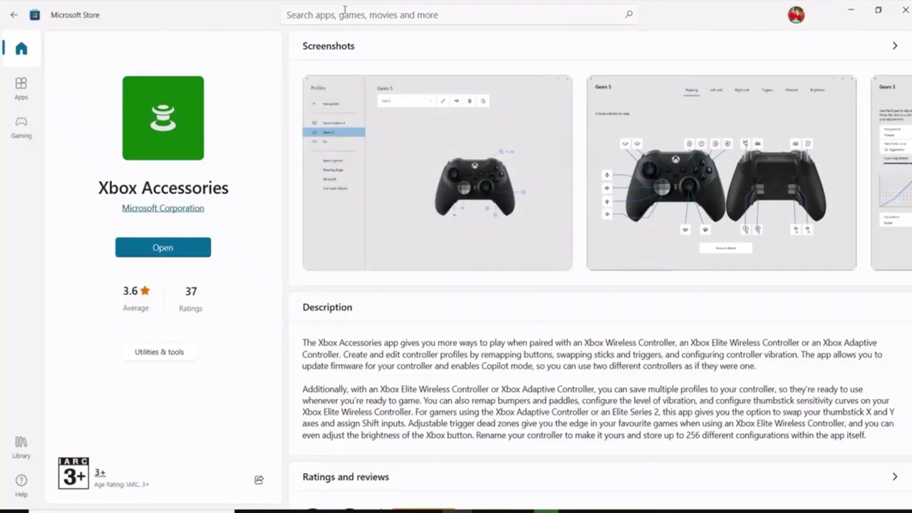
- Search Microsoft Store for Xbox Accessories and launch the app from its store page
click(344, 10)
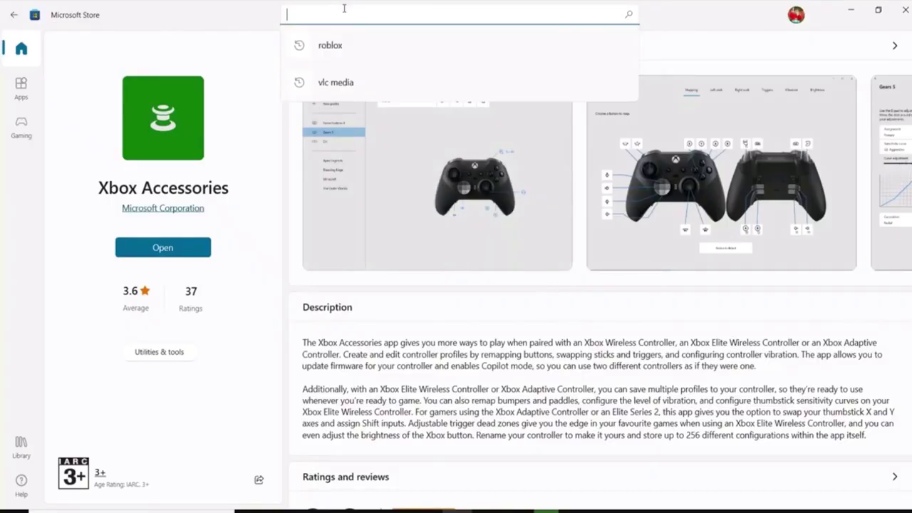
text(Xbox Accessories)
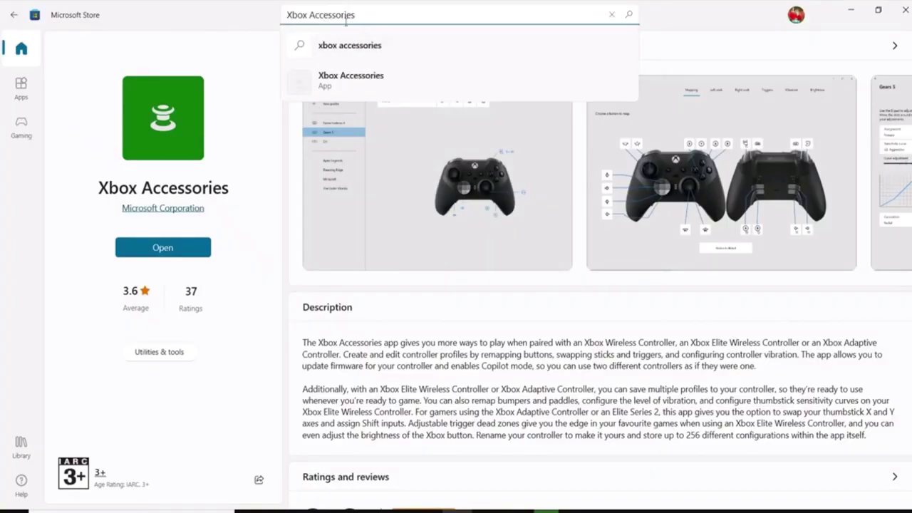
click(338, 89)
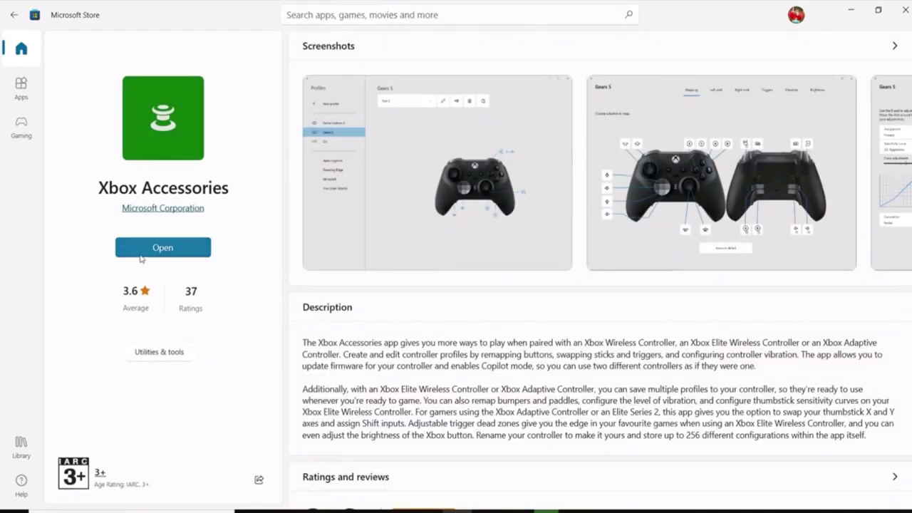
click(157, 249)
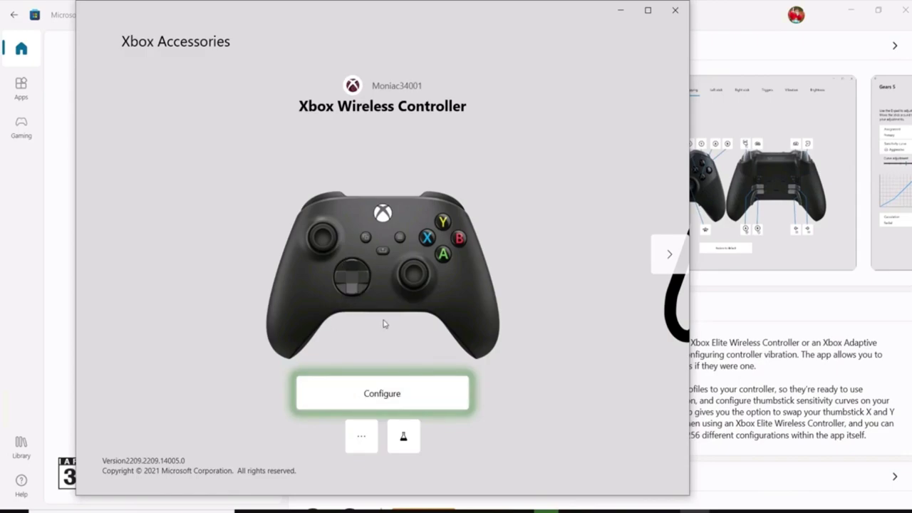
- Start the firmware update for the Xbox Wireless Controller and continue past the preparation notice
click(361, 440)
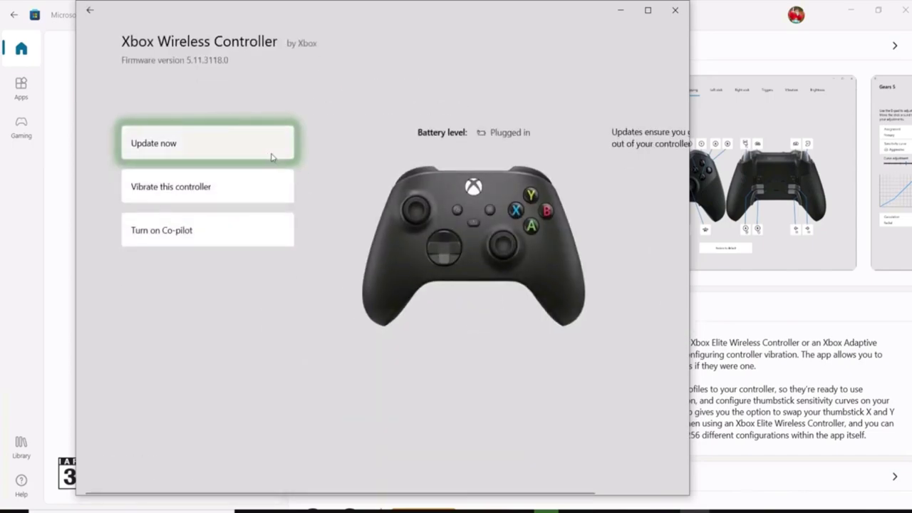
click(214, 146)
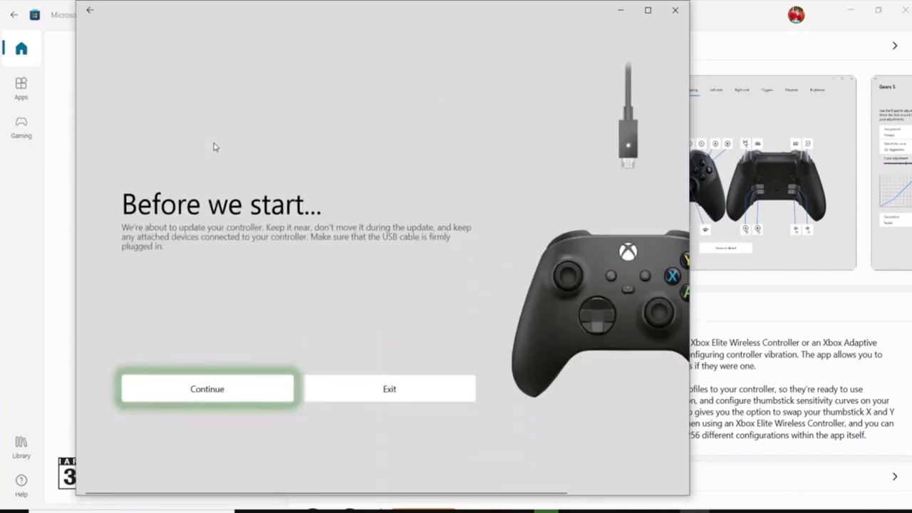
click(227, 390)
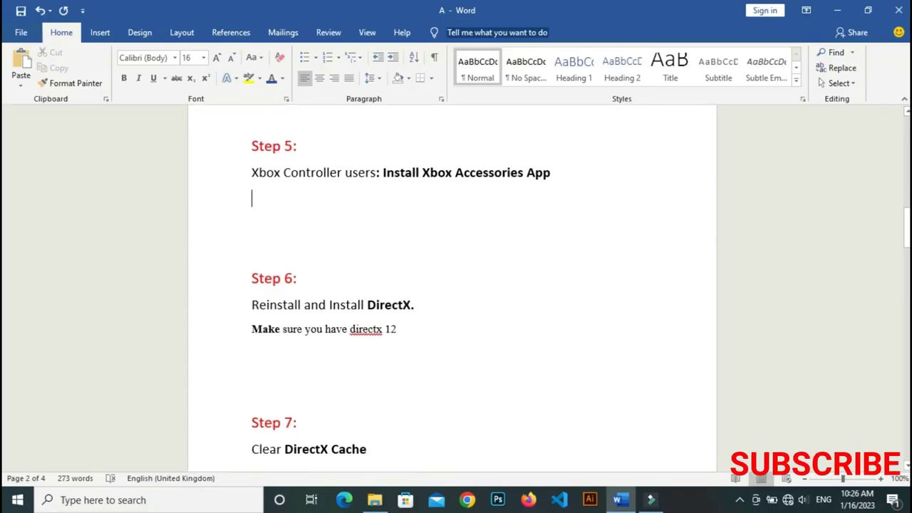
- Read Step 6 of the Word guide about reinstalling DirectX and having DirectX 12
drag(367, 305, 414, 305)
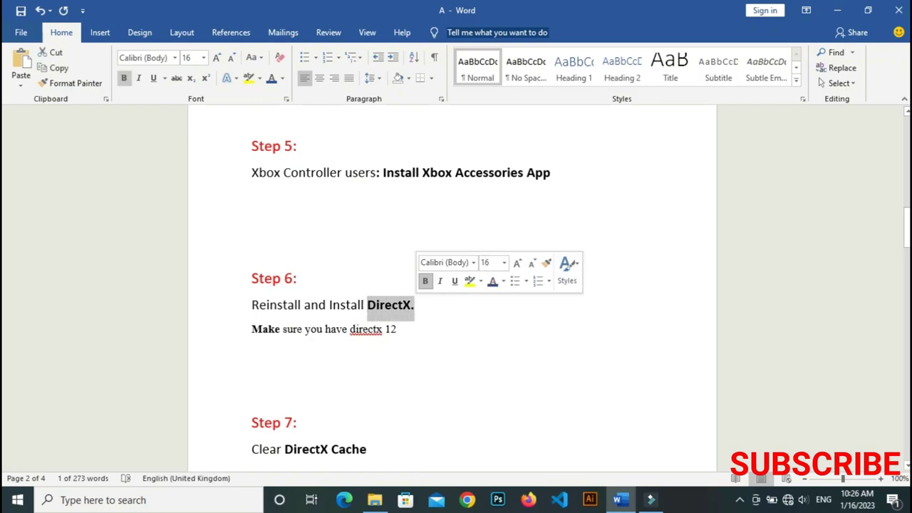
click(397, 329)
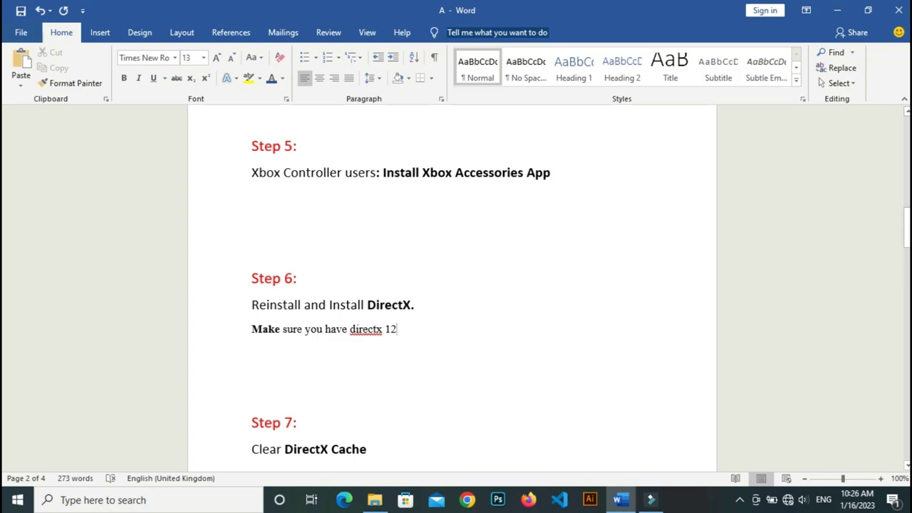
drag(252, 305, 423, 305)
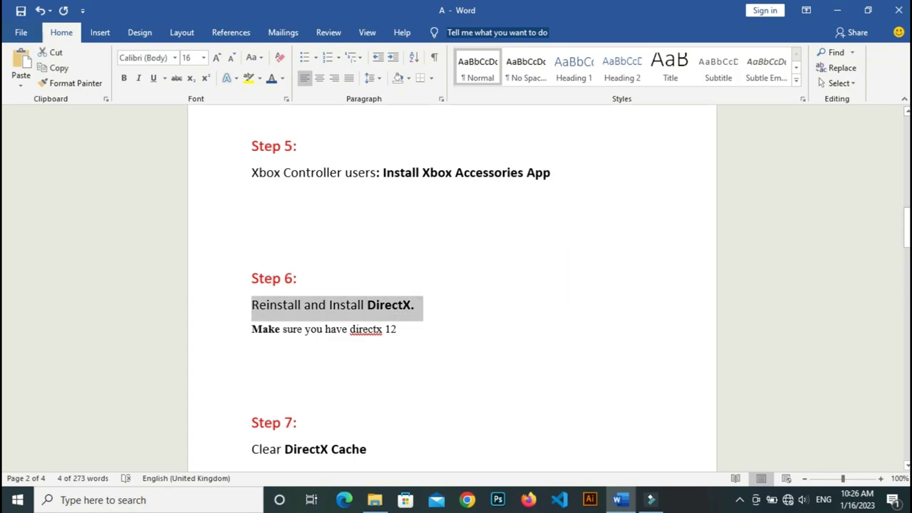
click(397, 330)
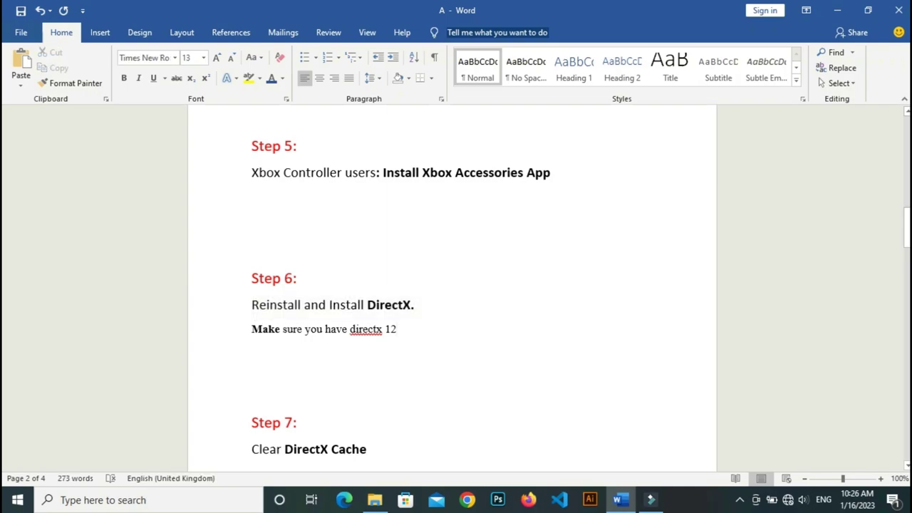
drag(251, 330, 386, 329)
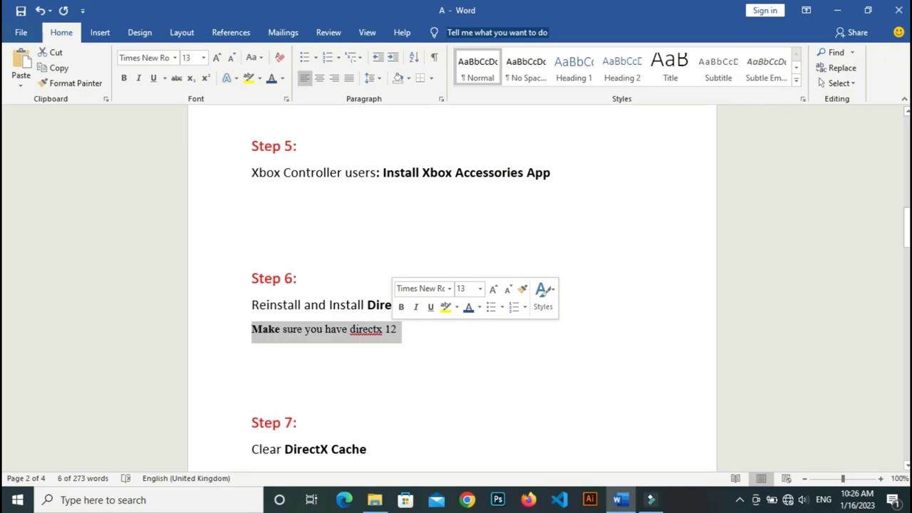
click(397, 330)
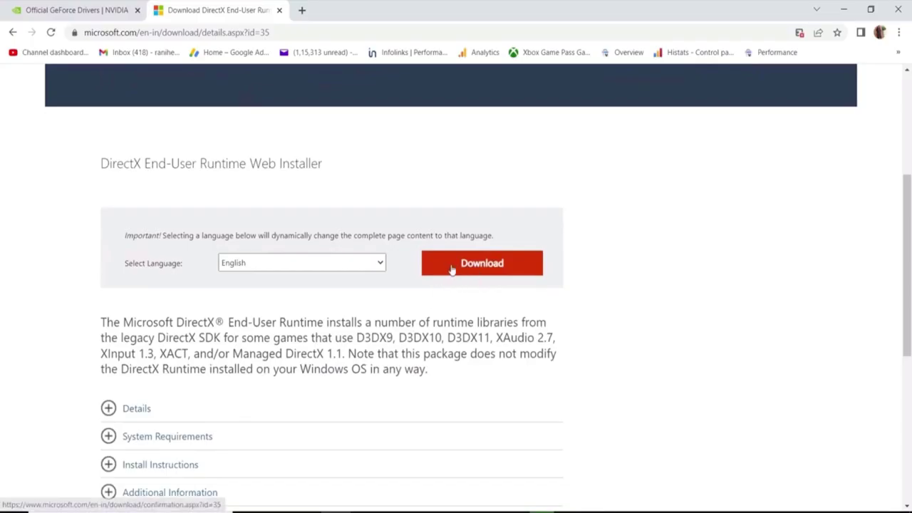
- Download the DirectX End-User Runtime Web Installer in the browser, keep dxwebsetup.exe and launch it
click(452, 268)
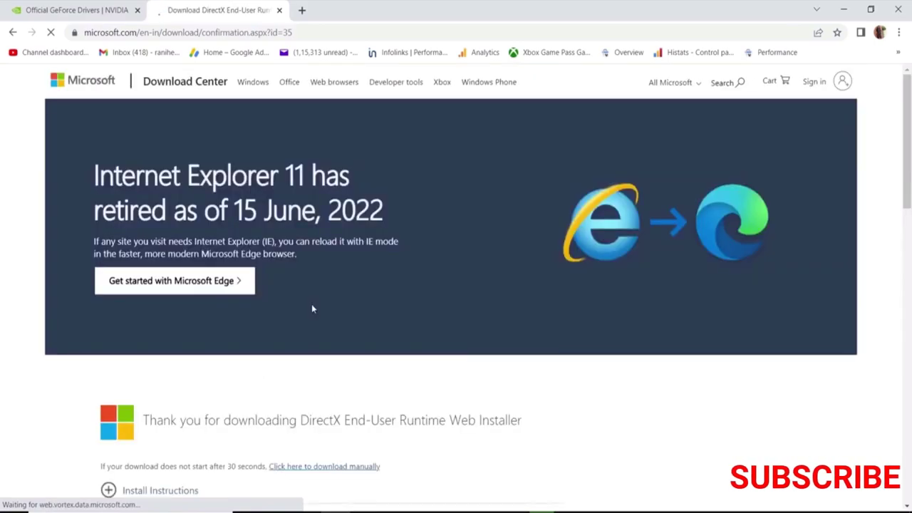
scroll(311, 309, down, 1)
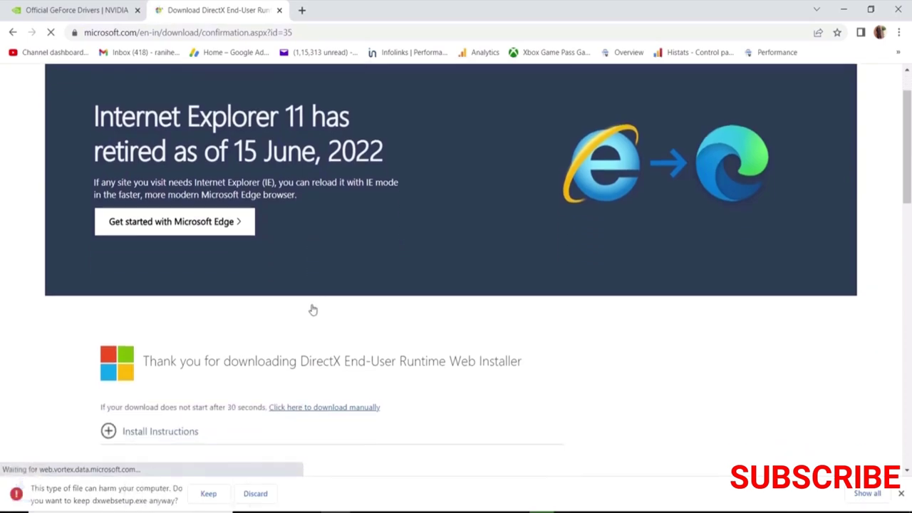
click(205, 493)
click(43, 494)
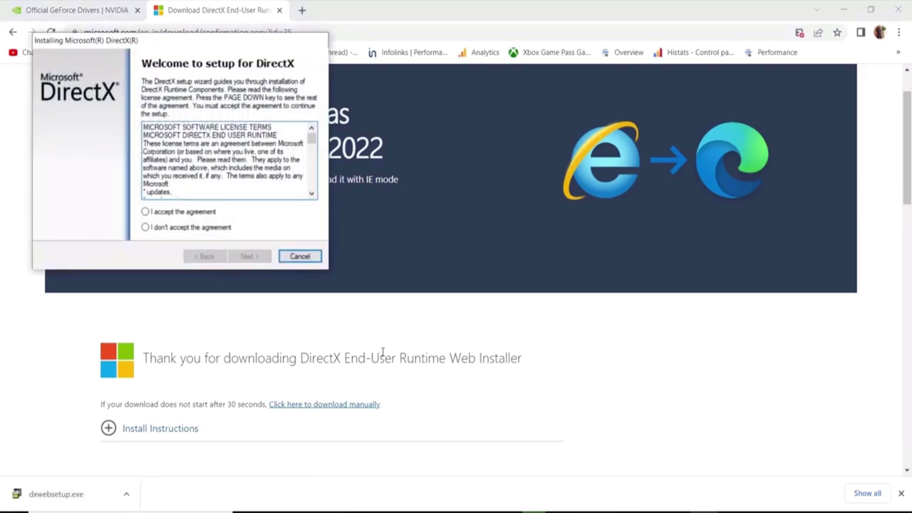
- Accept the DirectX setup licence agreement, opt out of the Bing Bar and continue the installation
click(180, 212)
click(248, 256)
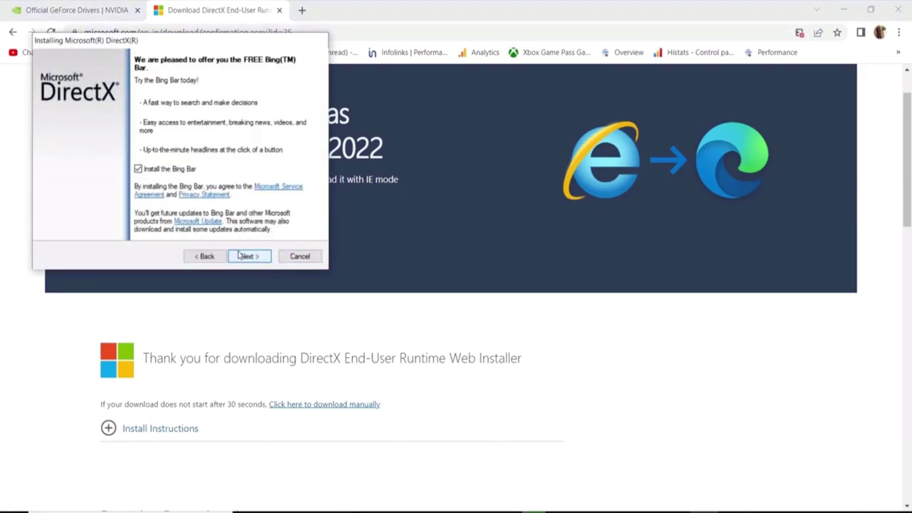
click(138, 169)
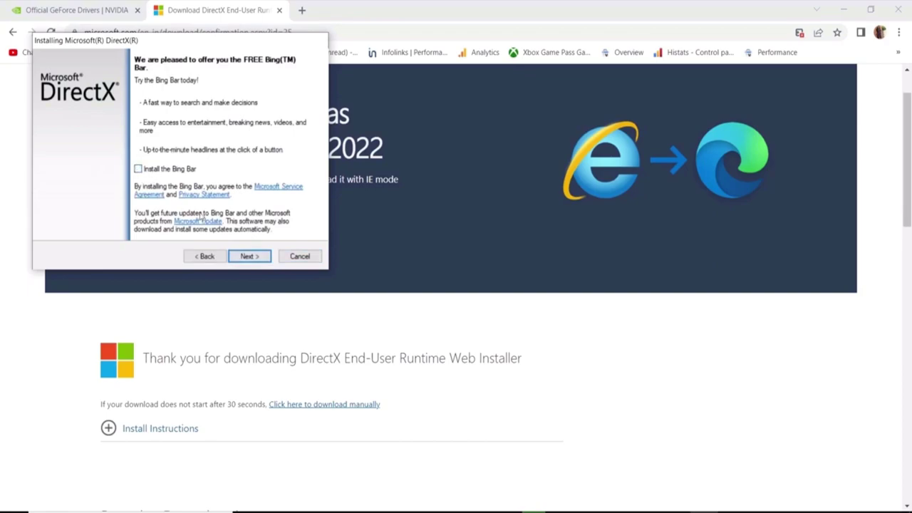
click(241, 256)
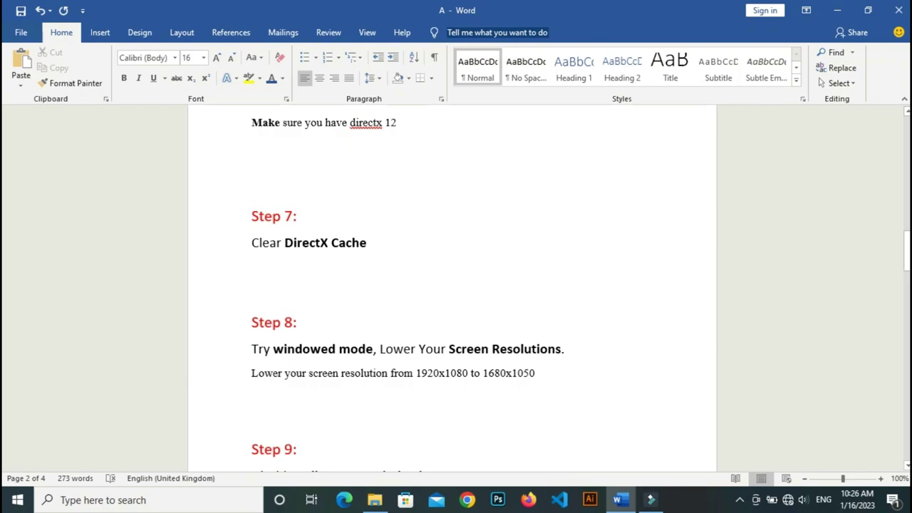
- Switch to the Word guide and read Step 7 about clearing the DirectX cache
drag(252, 243, 370, 243)
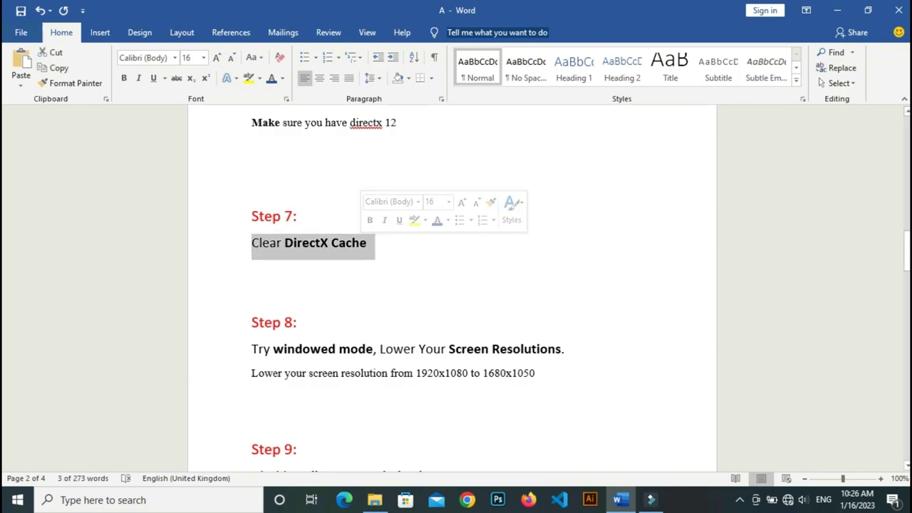
click(366, 243)
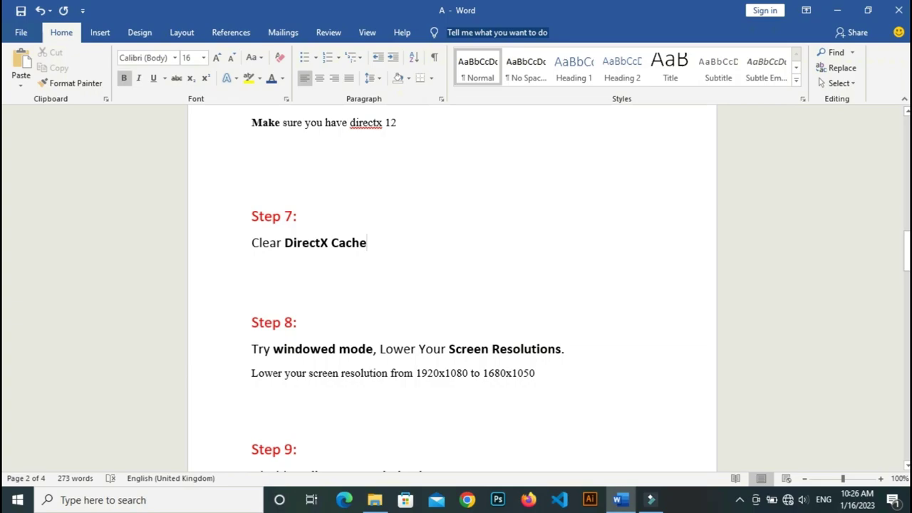
double_click(352, 243)
click(366, 243)
click(251, 268)
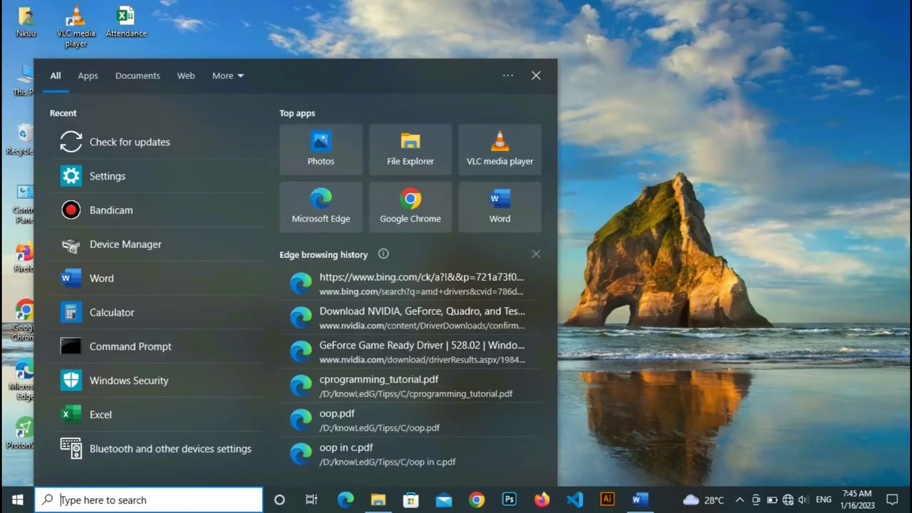
- Search Windows for the disk clean-up tool, launch it and scan the C: drive
text(d)
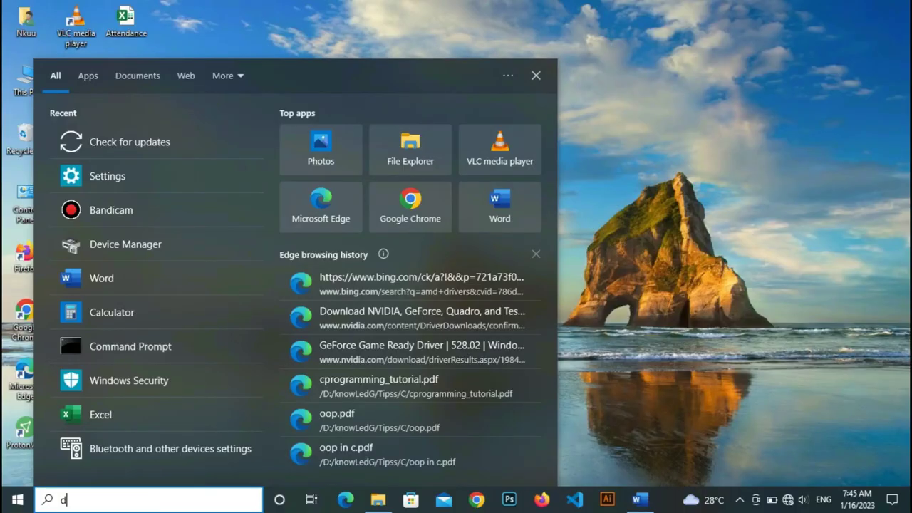
text(isk)
key(Return)
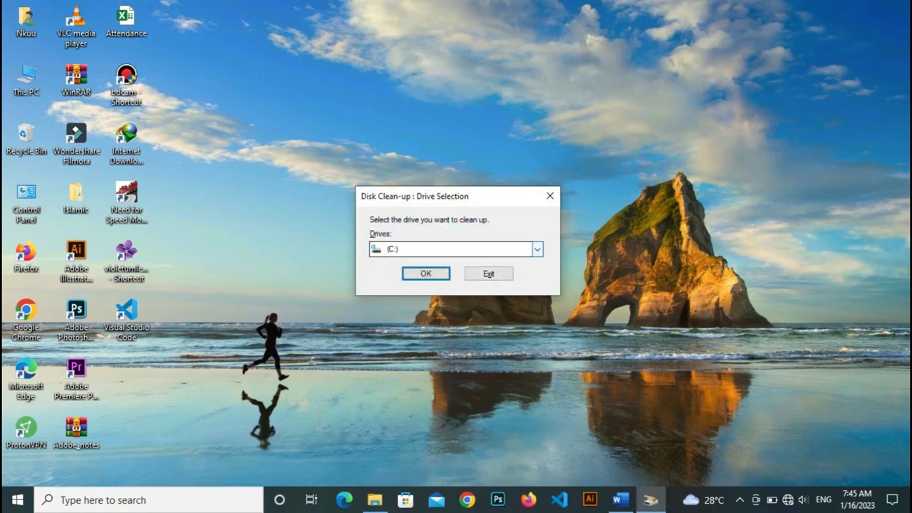
click(537, 249)
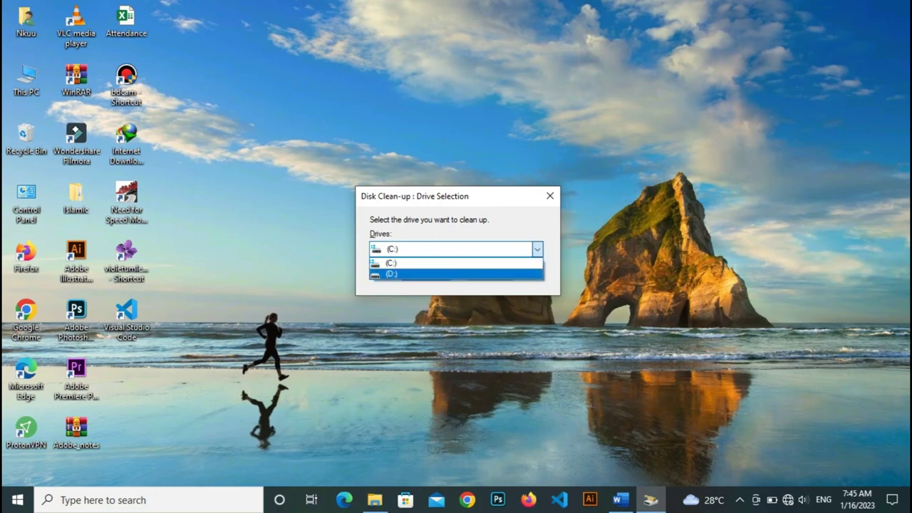
click(391, 263)
click(426, 273)
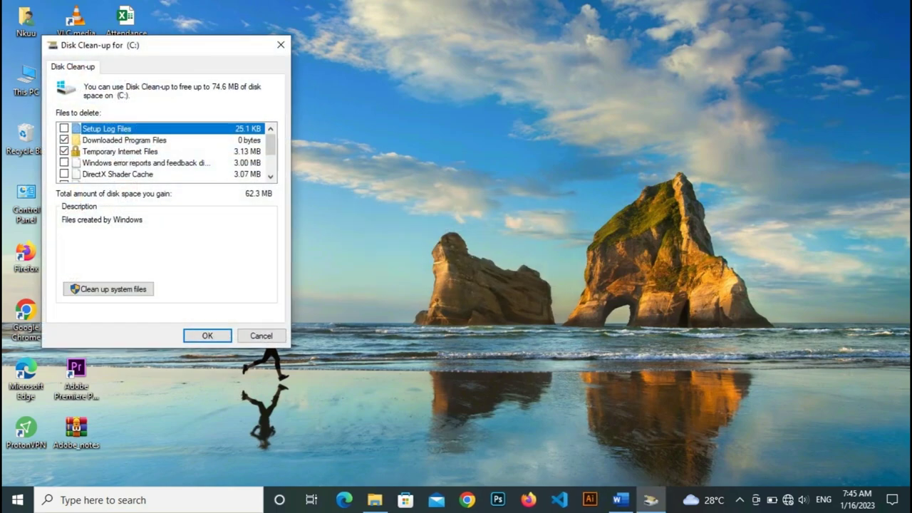
- Include DirectX Shader Cache in the files to remove and confirm their permanent deletion
drag(171, 45, 181, 32)
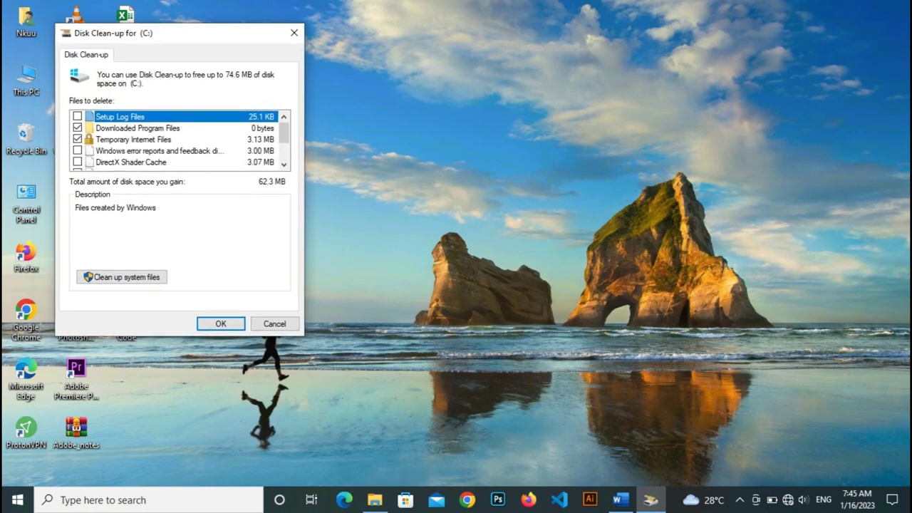
scroll(178, 139, down, 1)
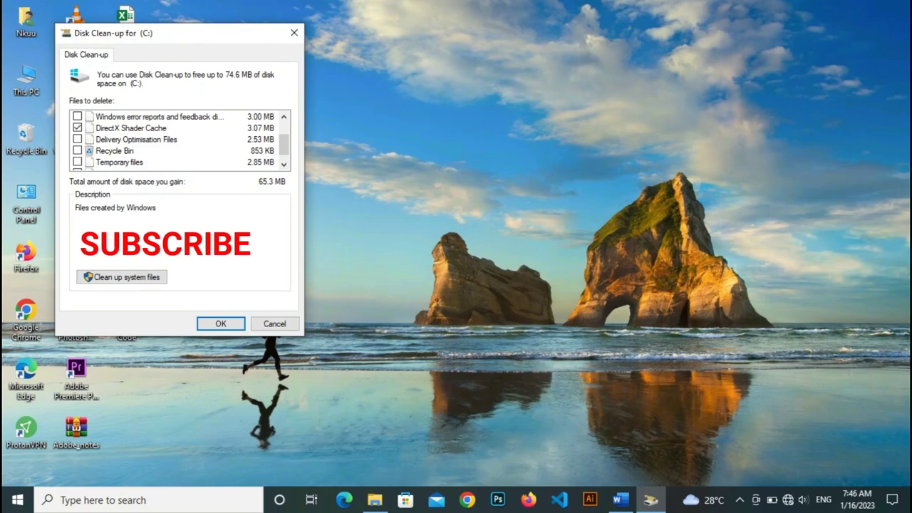
scroll(175, 139, up, 1)
scroll(178, 139, down, 1)
scroll(178, 139, up, 1)
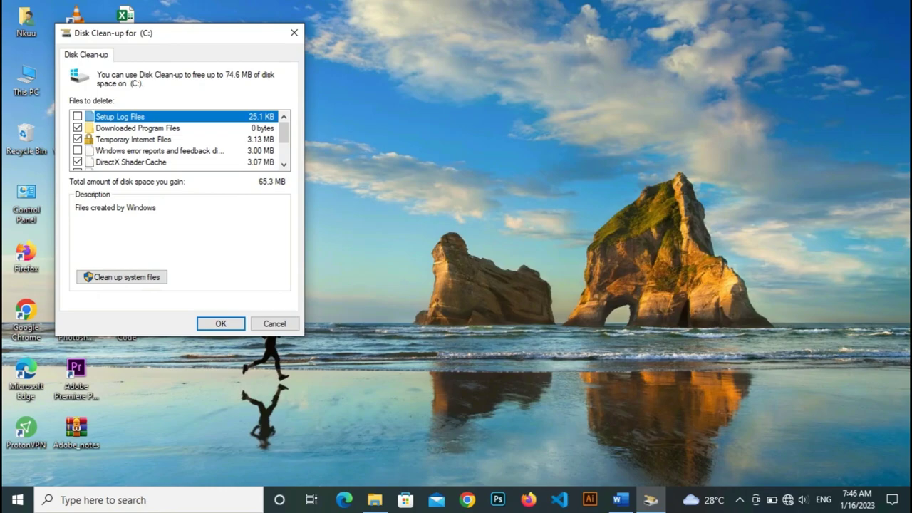
scroll(178, 139, down, 1)
key(Return)
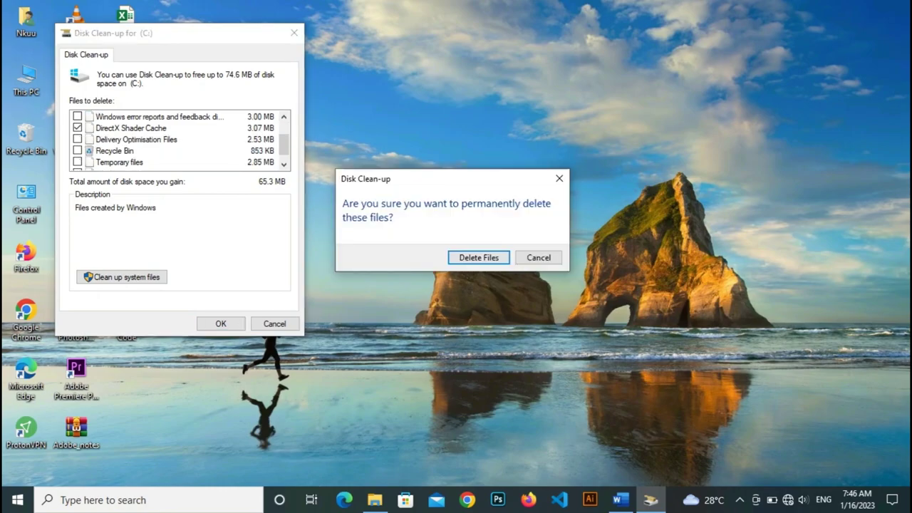
key(Return)
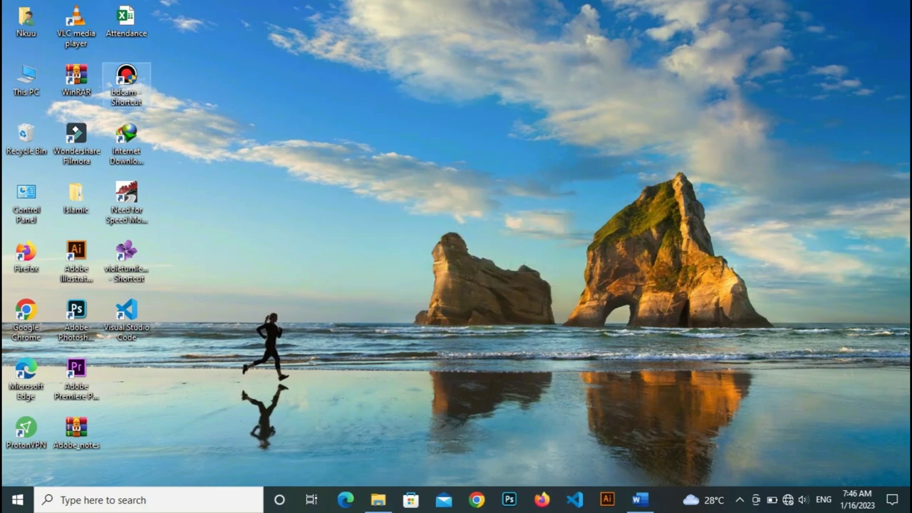
- Locate the Restart option among the computer's power choices and close them again
click(18, 500)
click(18, 470)
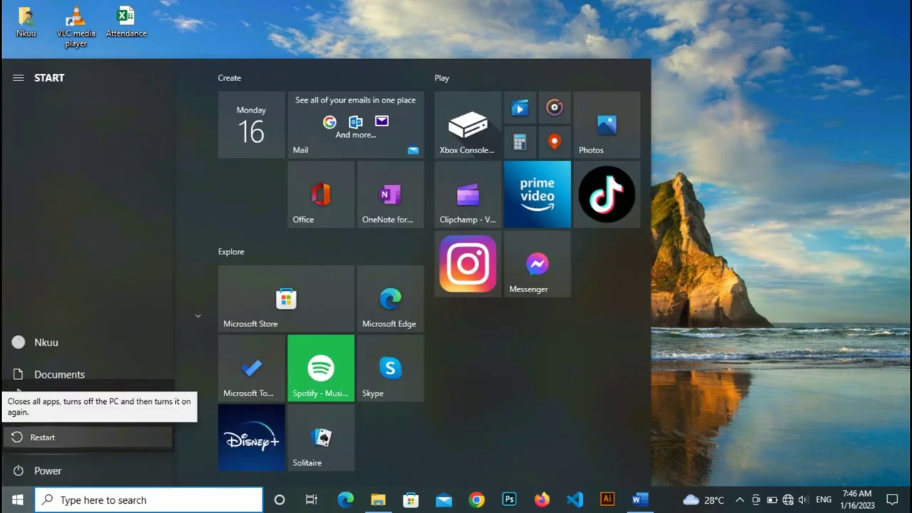
key(Escape)
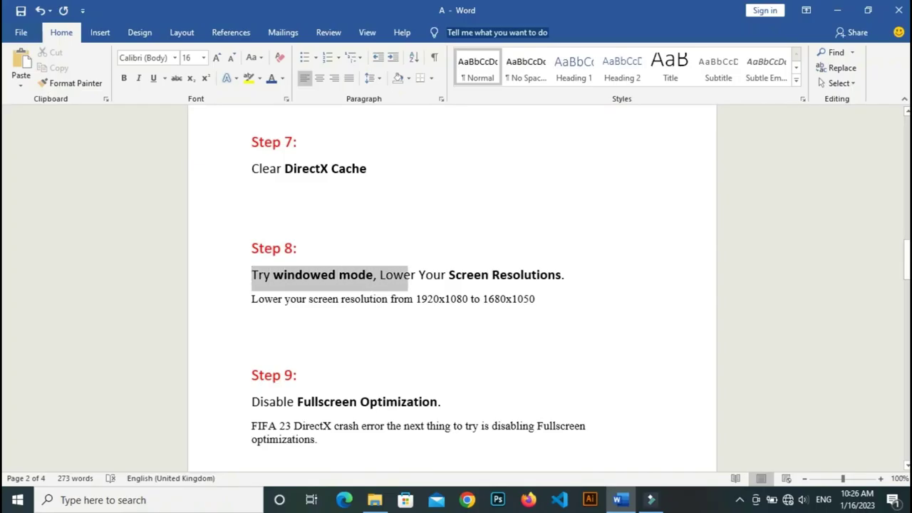
- Read Step 8 of the Word guide on screen resolution, and open the Display Configuration game settings in FIFA 23
drag(489, 276, 572, 276)
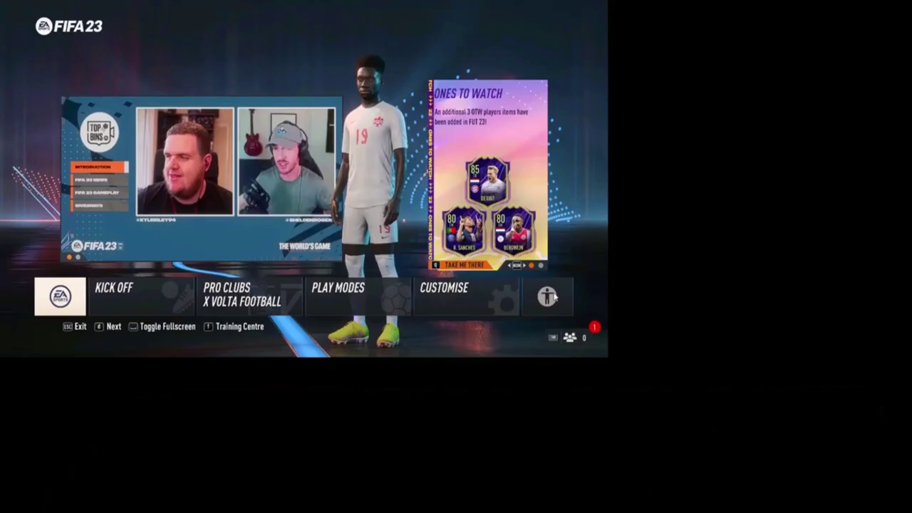
click(456, 302)
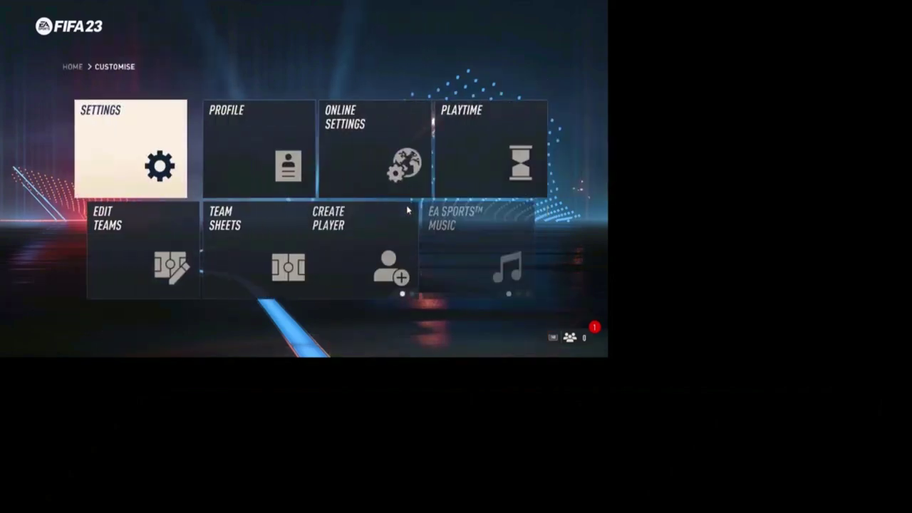
click(125, 149)
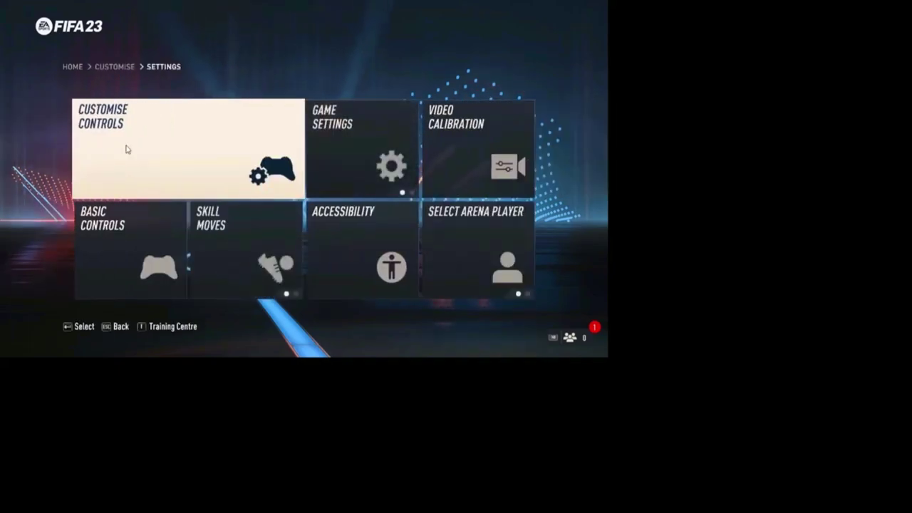
click(358, 149)
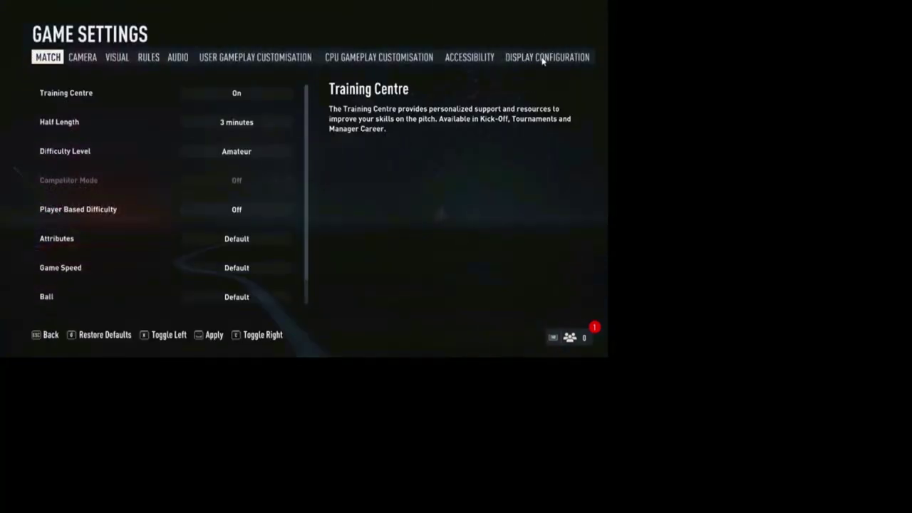
click(542, 61)
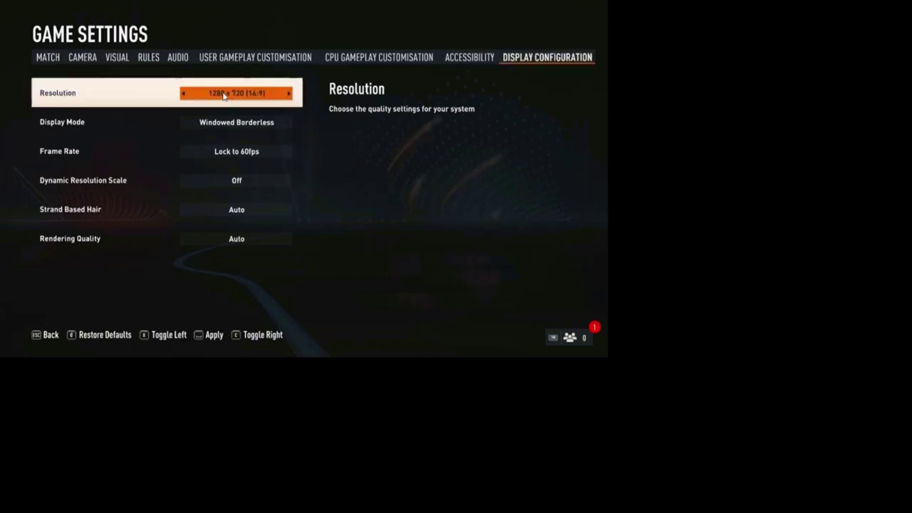
- Raise the game's Resolution setting to 1680 x 1050 (16:10)
click(289, 94)
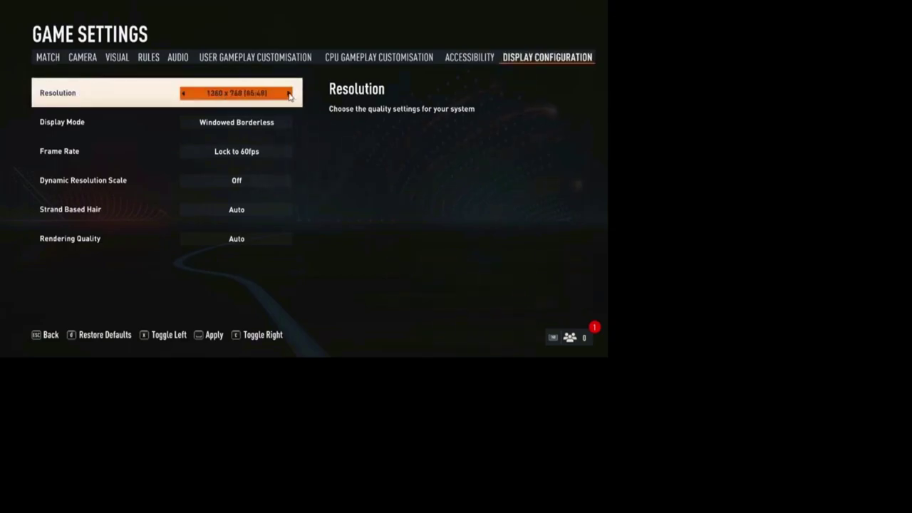
click(289, 94)
click(290, 94)
click(289, 95)
click(290, 94)
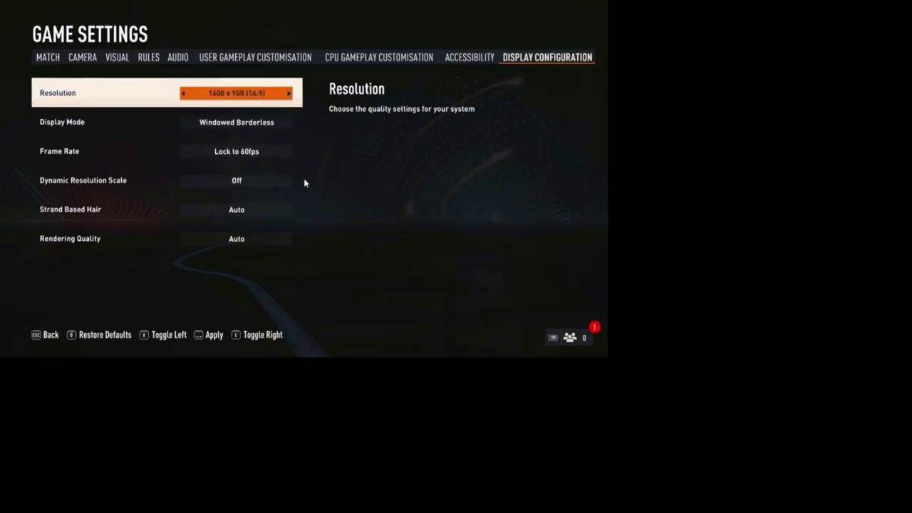
click(289, 94)
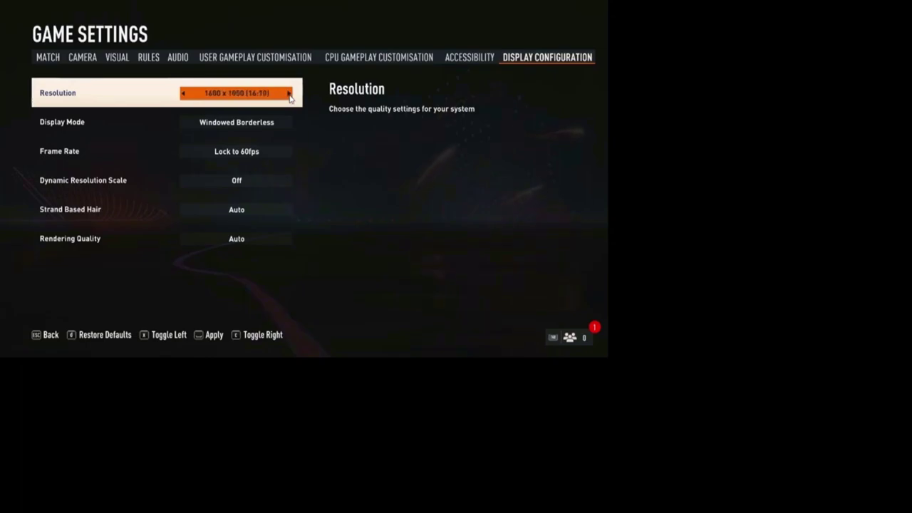
click(289, 94)
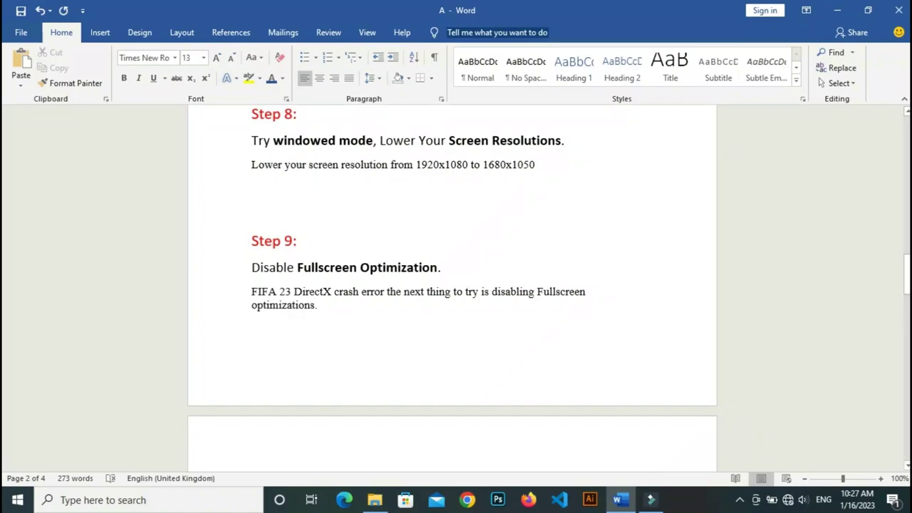
- Read Steps 9 and 10 of the Word guide about disabling Fullscreen Optimization and doing a clean driver installation
drag(250, 291, 317, 305)
click(317, 305)
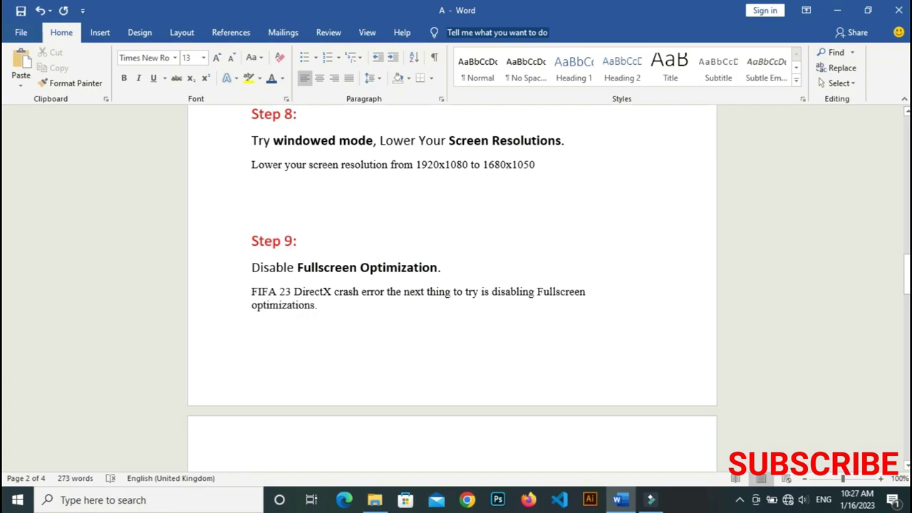
scroll(452, 288, down, 5)
click(265, 295)
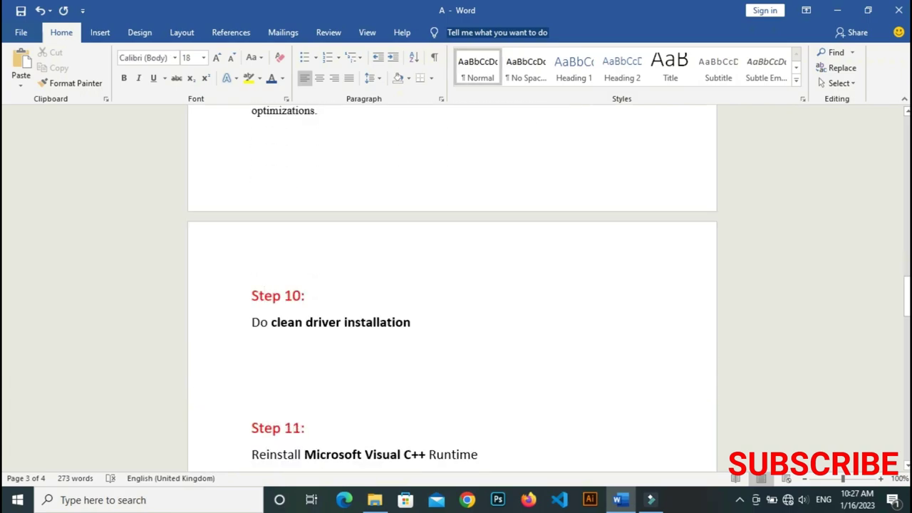
drag(252, 324, 419, 325)
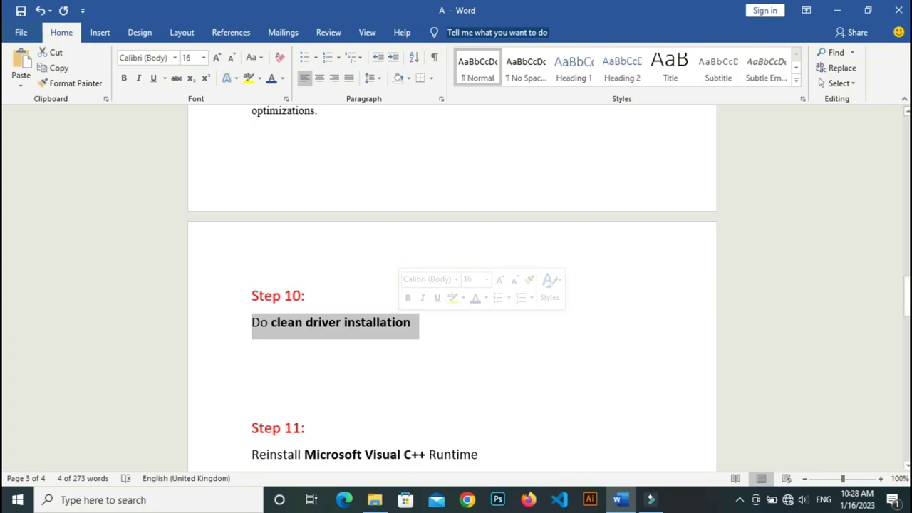
click(252, 347)
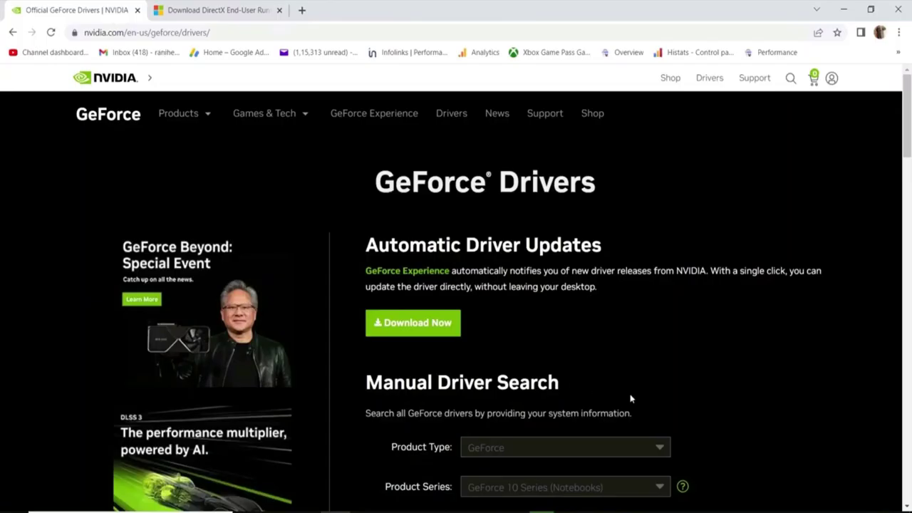
- In the browser, choose Windows 10 64-bit as operating system on NVIDIA's GeForce Drivers page and search for GeForce GTX 1050 drivers
scroll(631, 397, down, 5)
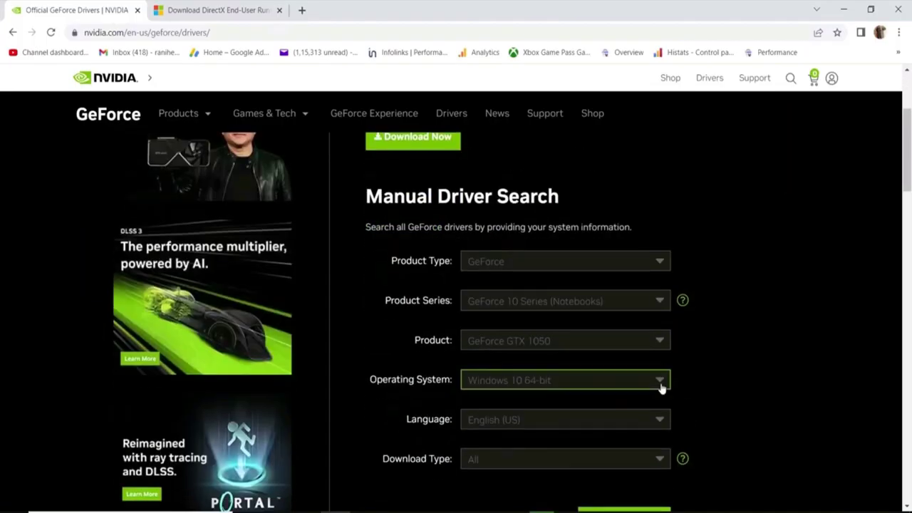
scroll(586, 278, up, 1)
scroll(585, 278, up, 1)
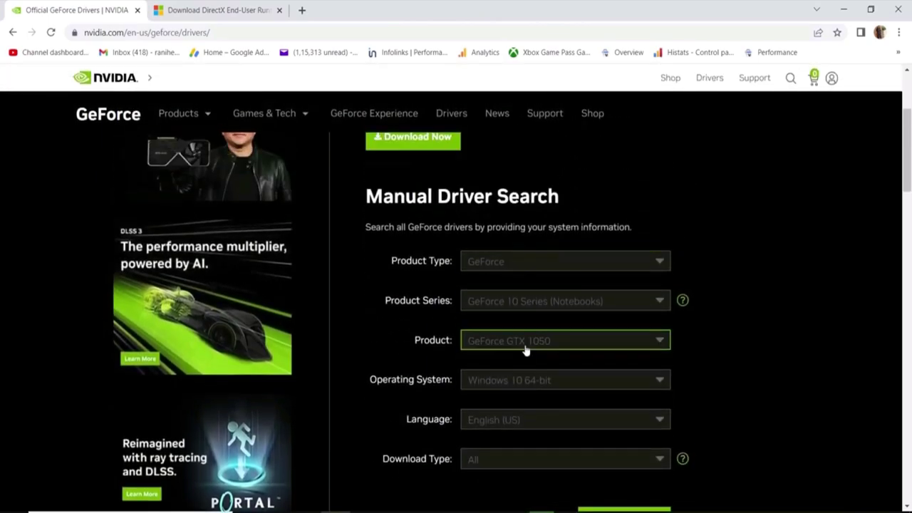
scroll(550, 381, down, 1)
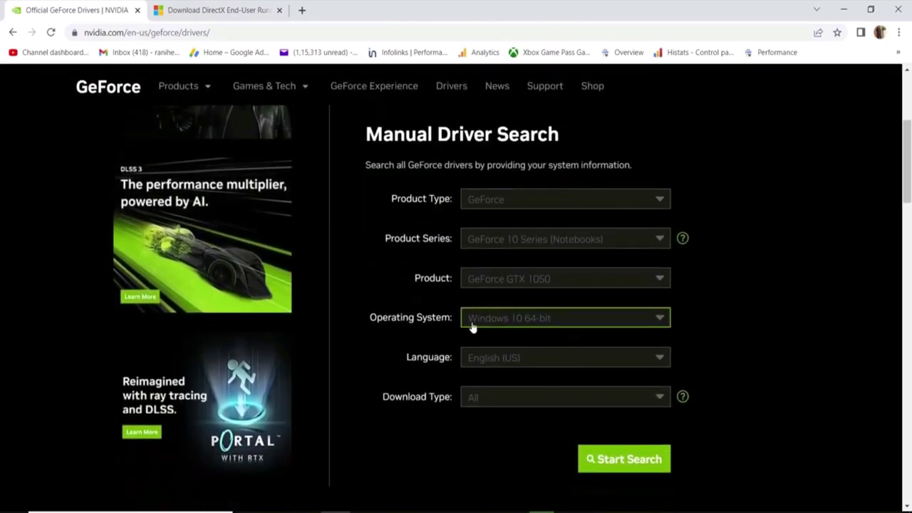
click(509, 320)
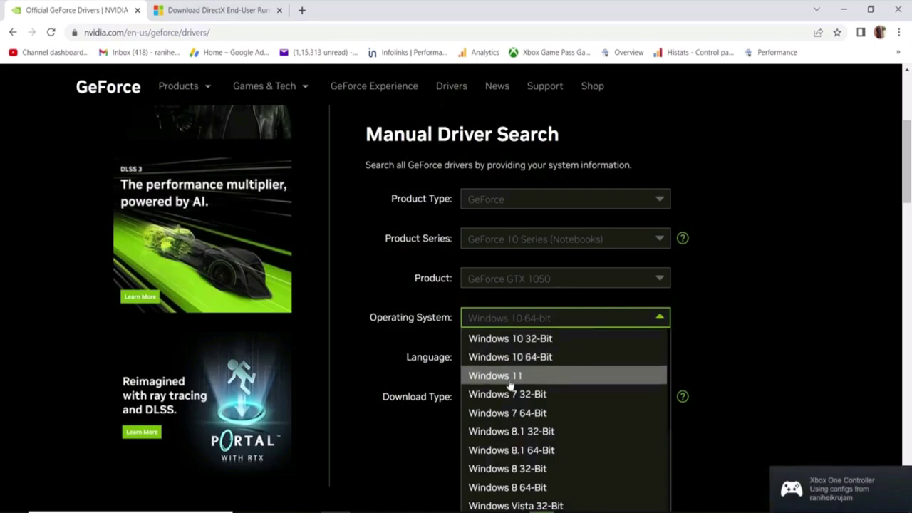
click(468, 362)
scroll(662, 385, down, 2)
click(609, 349)
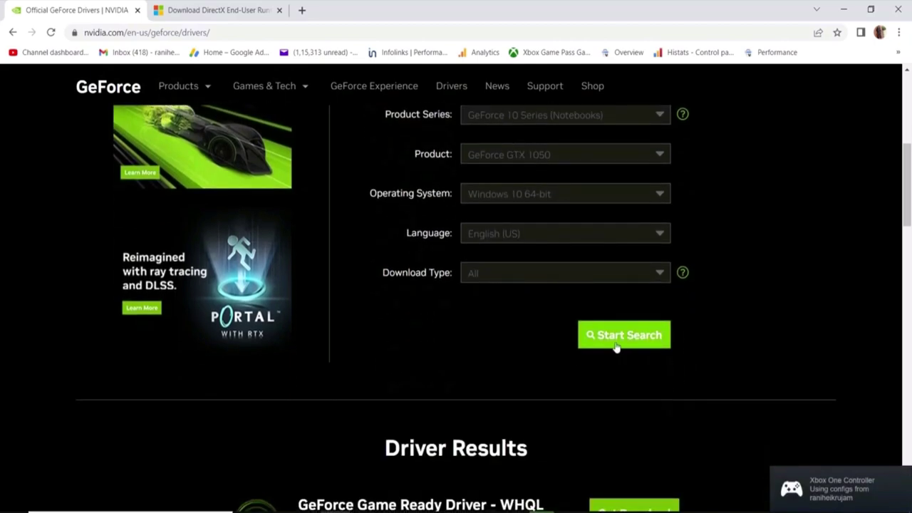
- Download the GeForce Game Ready Driver version 517.48 from the driver results
scroll(556, 360, down, 3)
drag(298, 319, 488, 319)
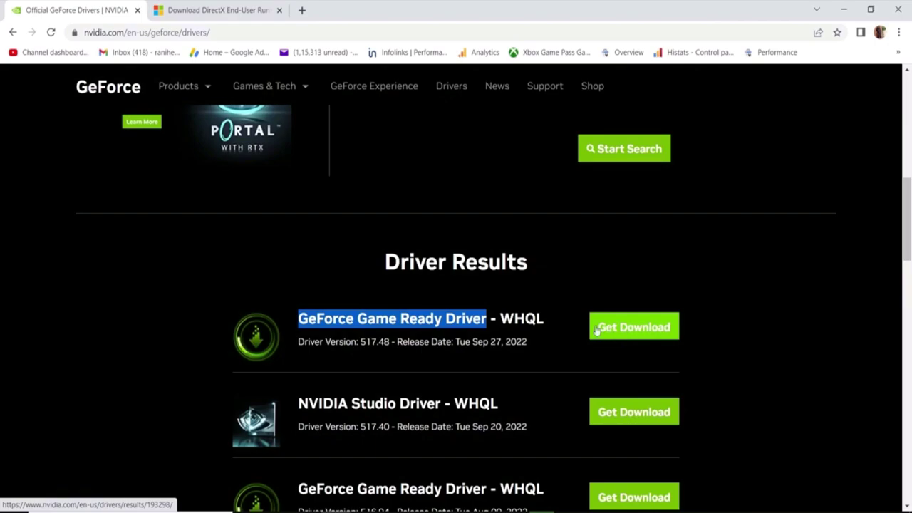
click(625, 334)
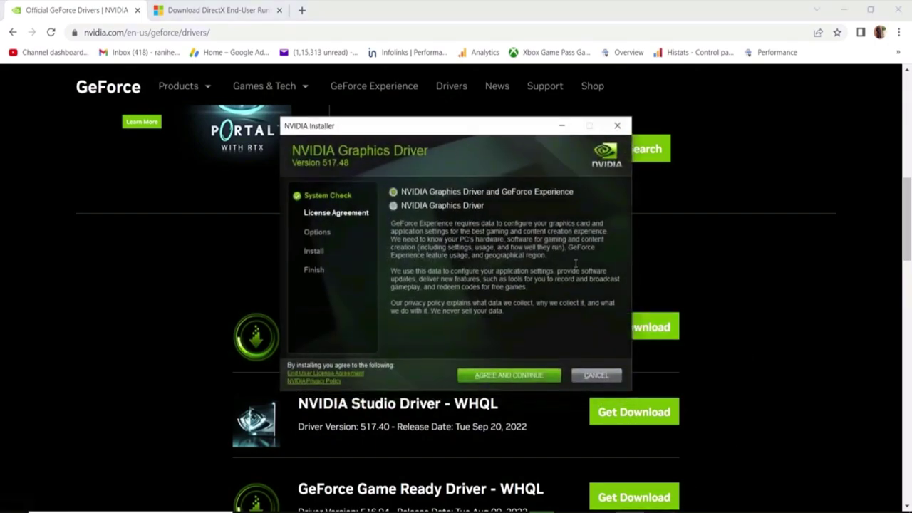
- Accept the NVIDIA installer's license agreement, choose Custom (Advanced) installation and enable Perform a clean installation
click(497, 377)
click(394, 264)
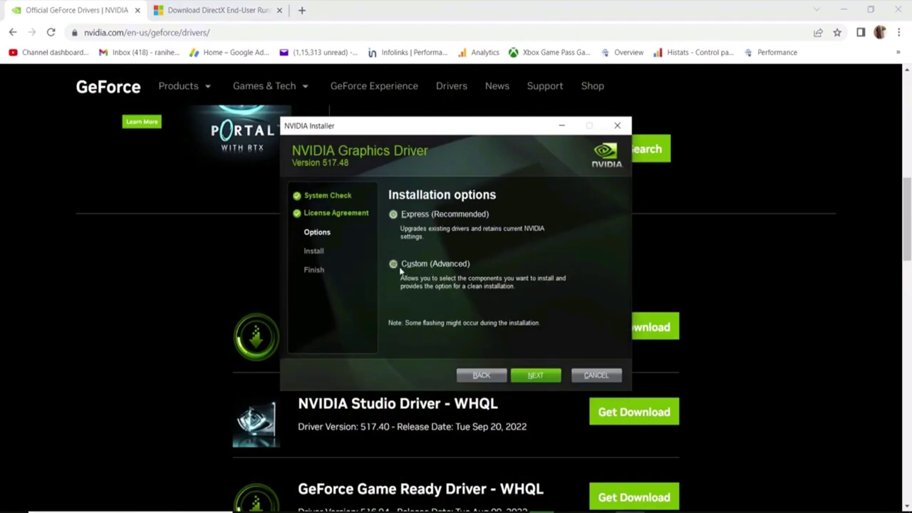
click(536, 379)
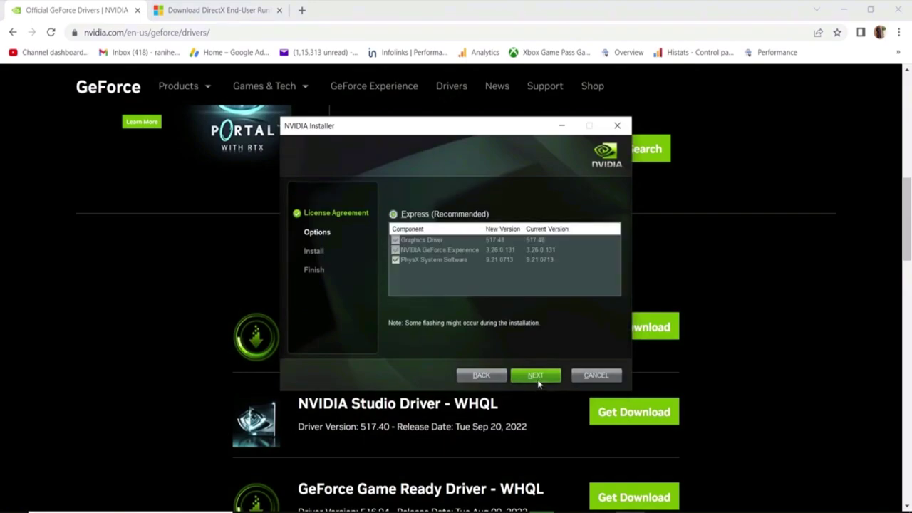
click(392, 310)
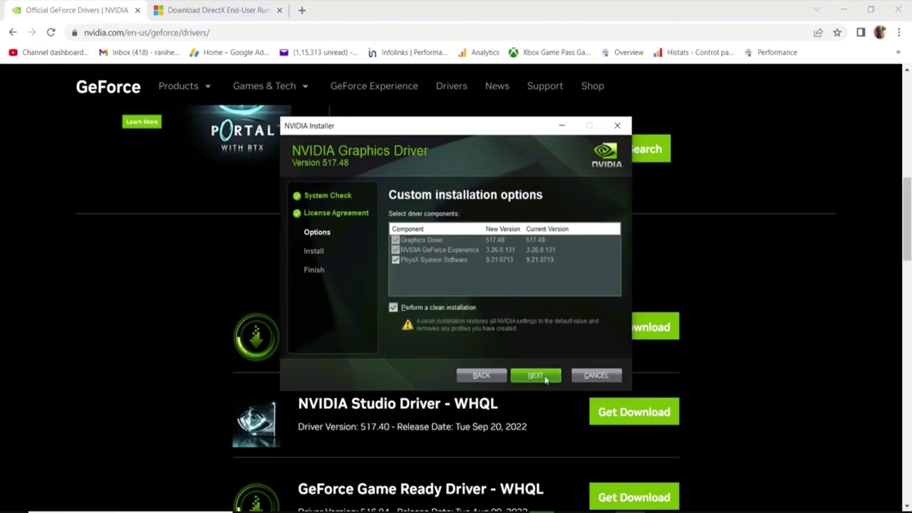
- Look up the Restart option among the Windows power options, without restarting the computer
click(17, 511)
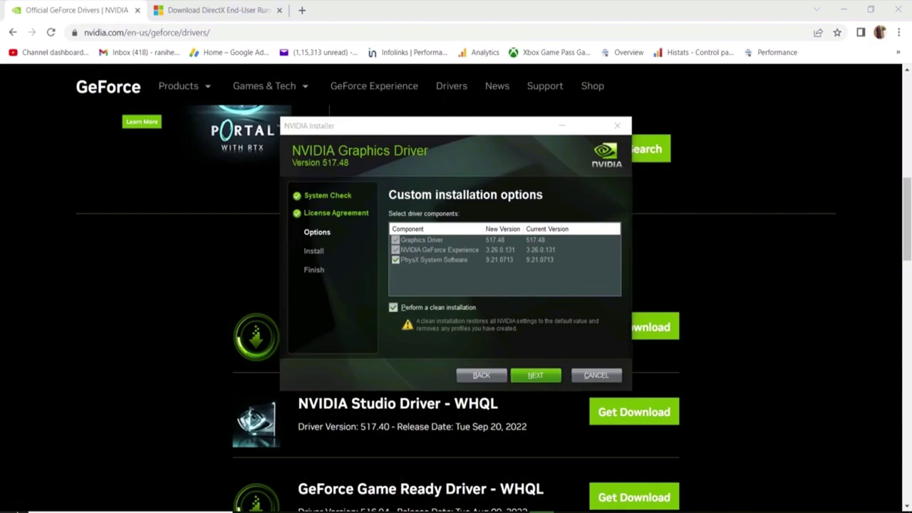
click(21, 499)
click(22, 497)
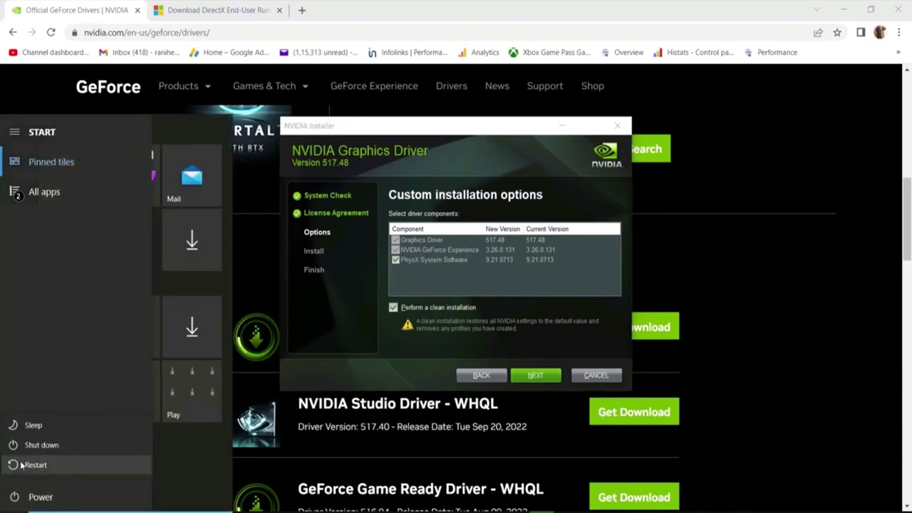
click(777, 373)
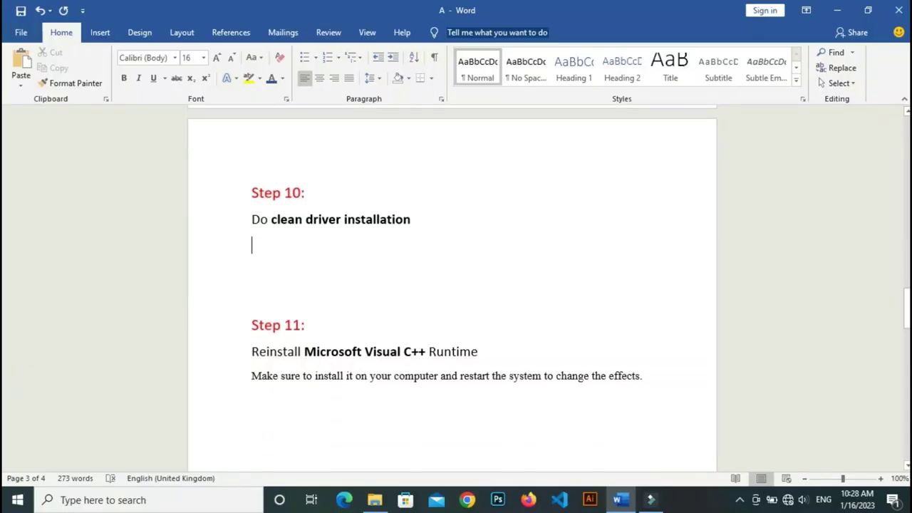
- Read Step 11 of the Word guide about reinstalling the Microsoft Visual C++ Runtime and restarting the system
scroll(452, 288, down, 1)
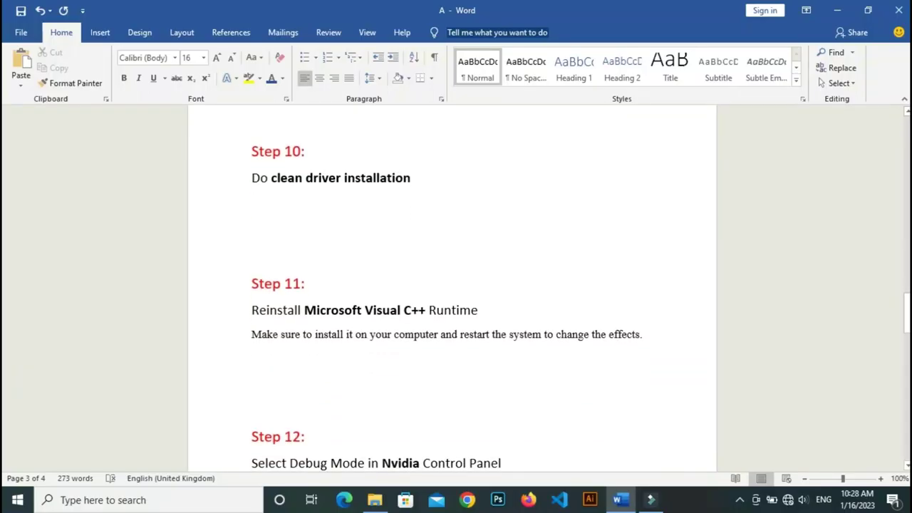
drag(304, 311, 428, 311)
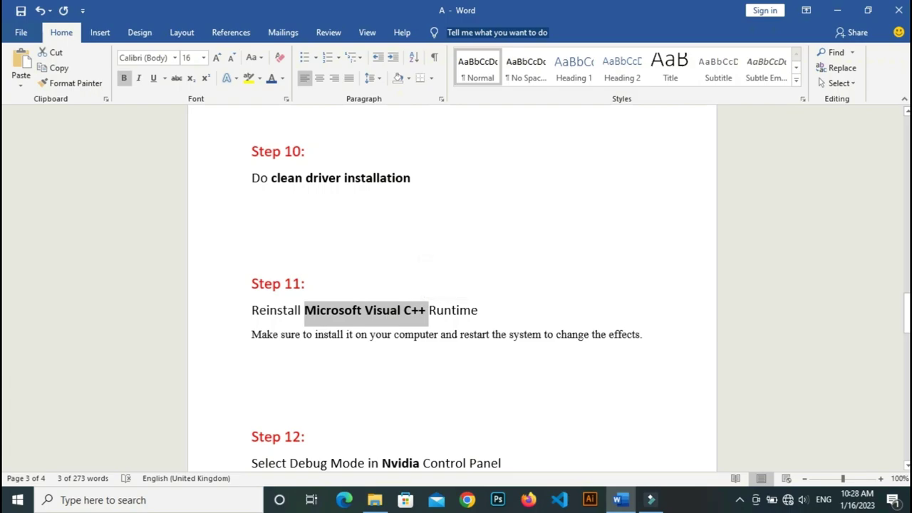
click(252, 357)
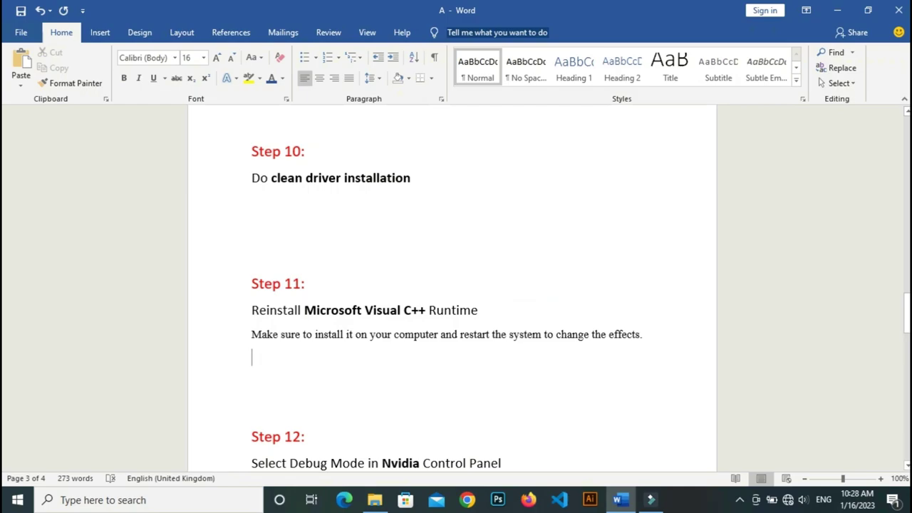
drag(252, 334, 641, 334)
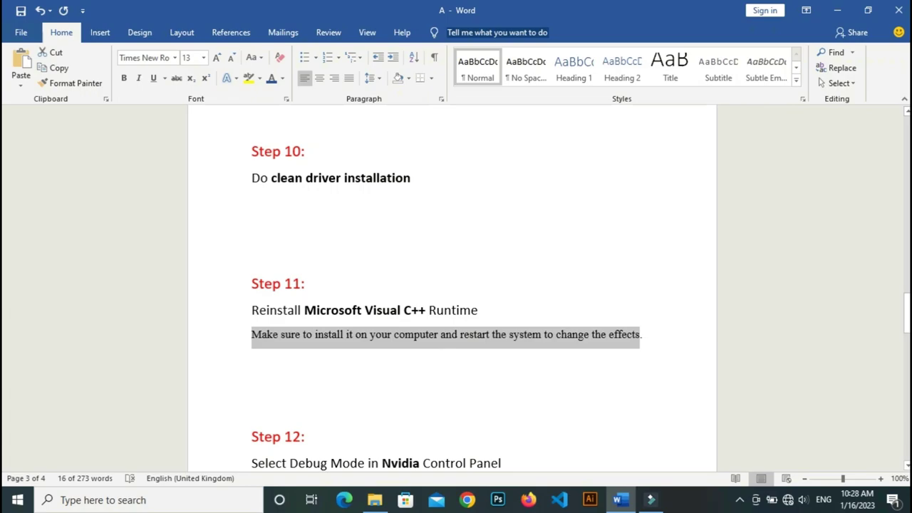
click(252, 357)
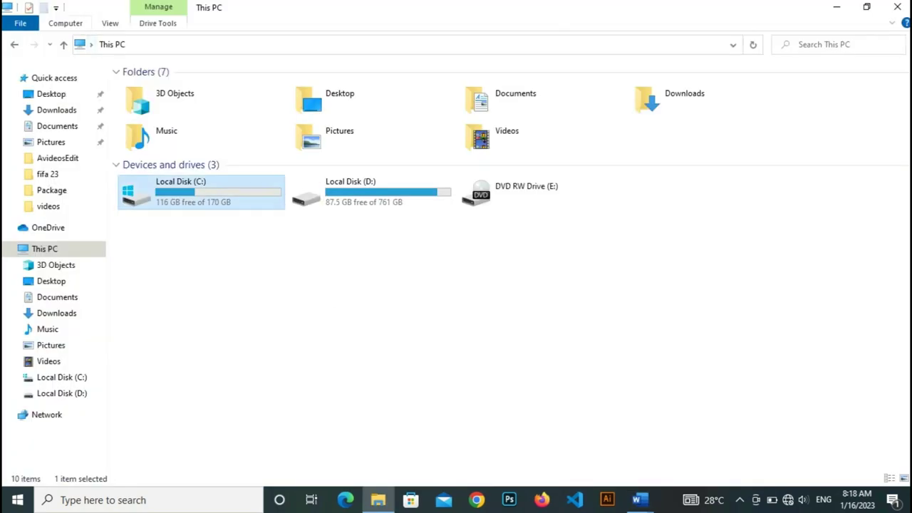
- Filter the installed apps in Windows Settings by "micr" and expand the Microsoft Visual C++ 2010 x64 Redistributable entry
click(348, 42)
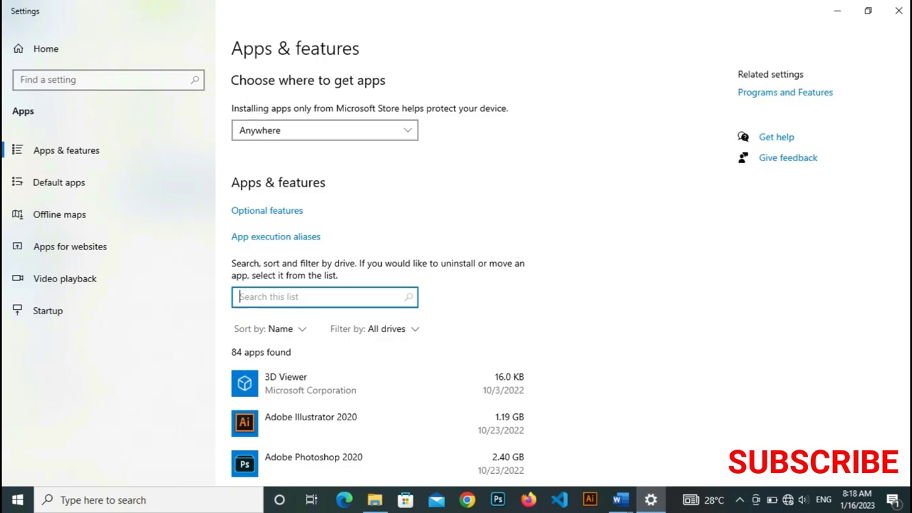
text(micr)
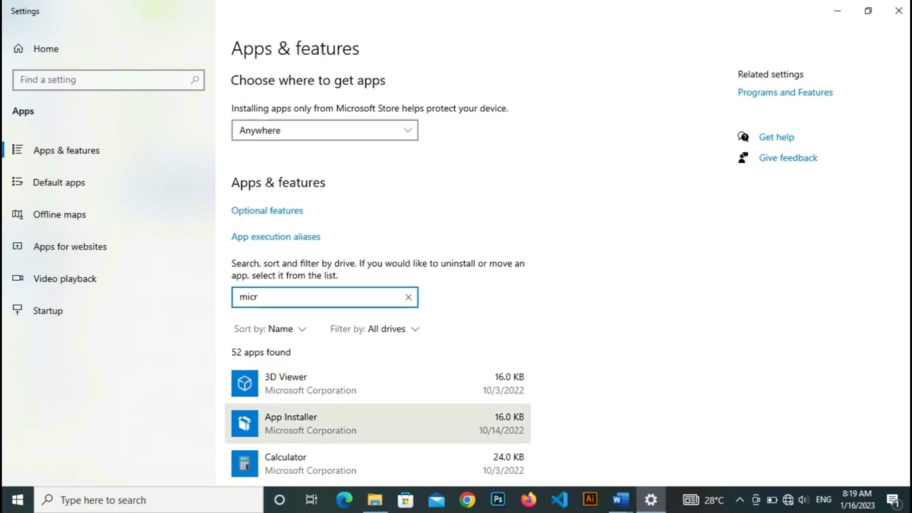
scroll(377, 420, down, 5)
scroll(378, 376, down, 9)
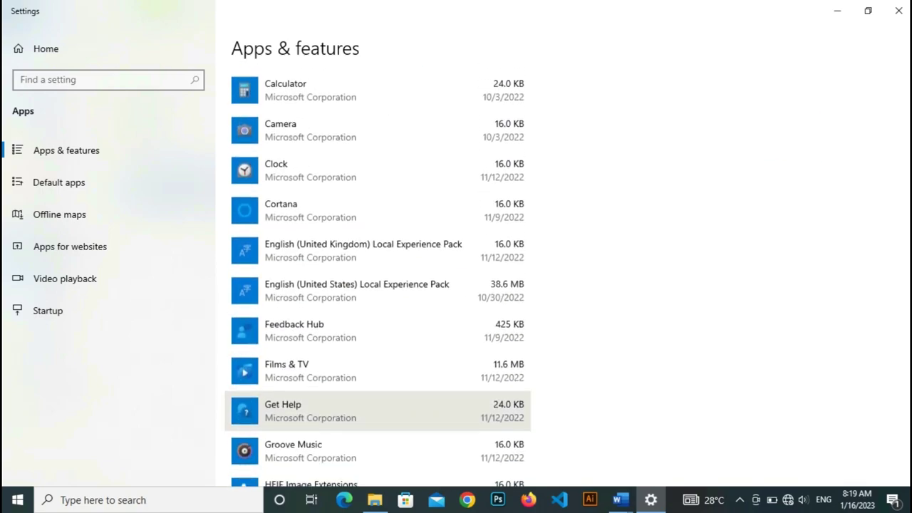
scroll(377, 299, down, 6)
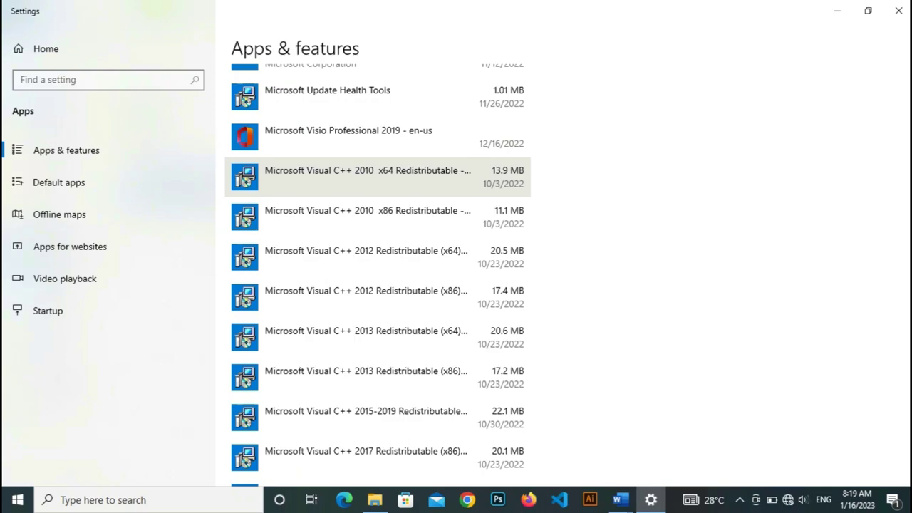
click(377, 177)
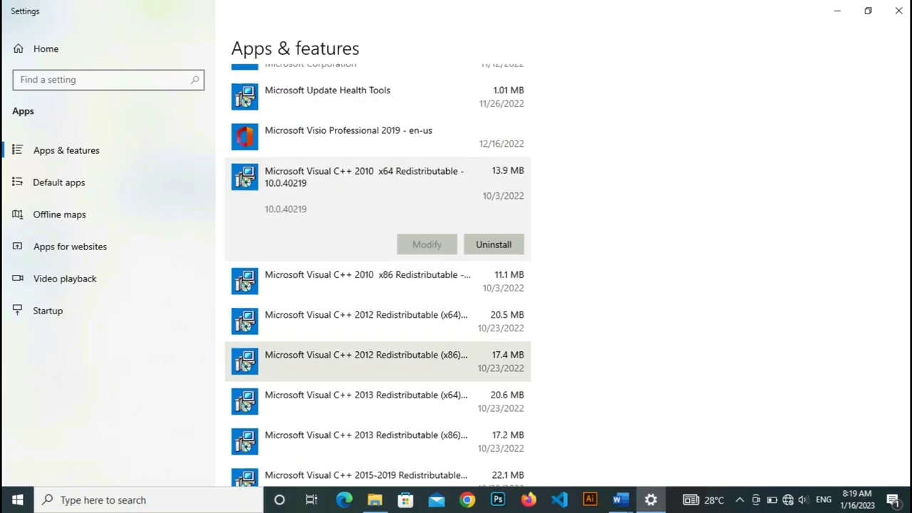
- Look through the remaining Microsoft Visual C++ Redistributable entries in the installed apps list
scroll(377, 360, down, 5)
scroll(377, 403, up, 1)
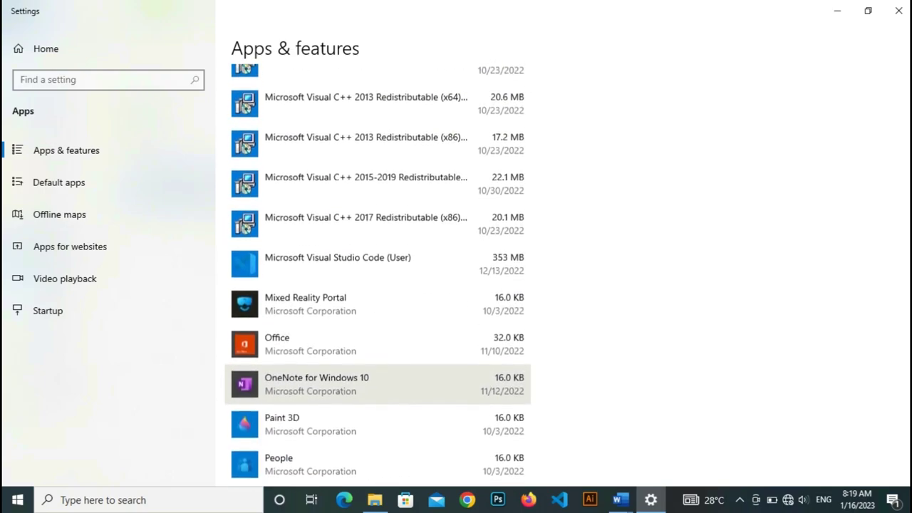
scroll(378, 399, up, 4)
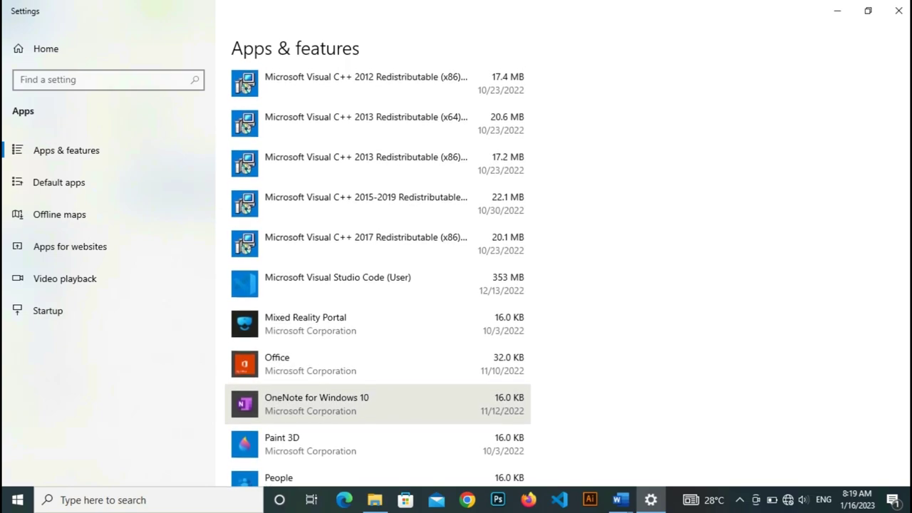
scroll(378, 399, up, 3)
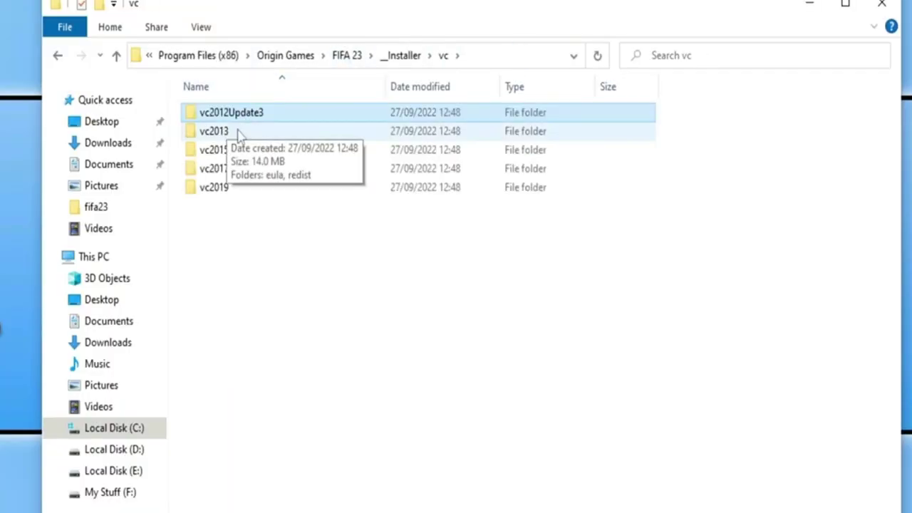
- Launch vcredist_x64 from the vc2013 redist folder of the FIFA 23 installer files, and close its setup window
double_click(240, 134)
double_click(241, 138)
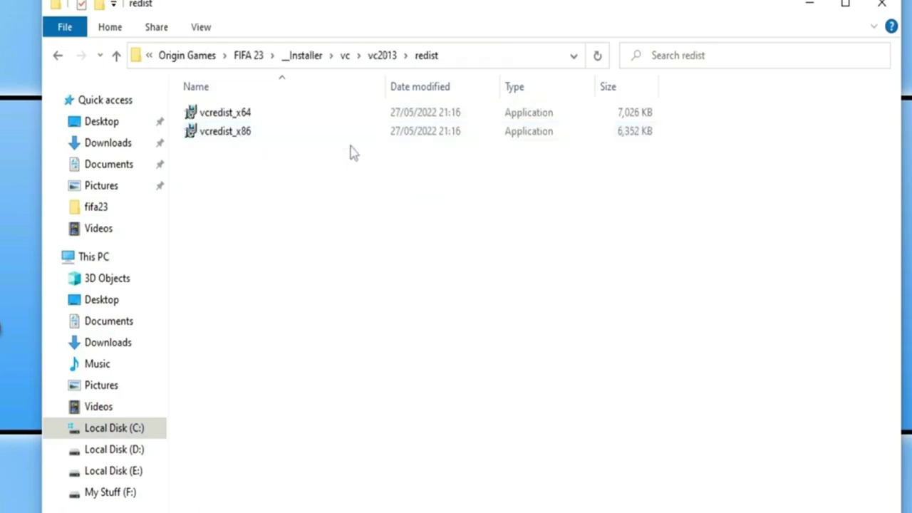
double_click(246, 114)
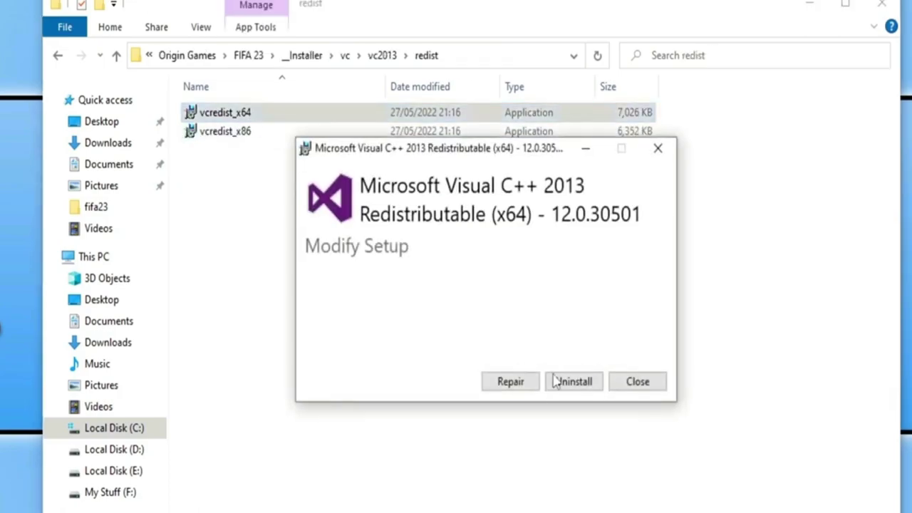
click(638, 381)
click(520, 339)
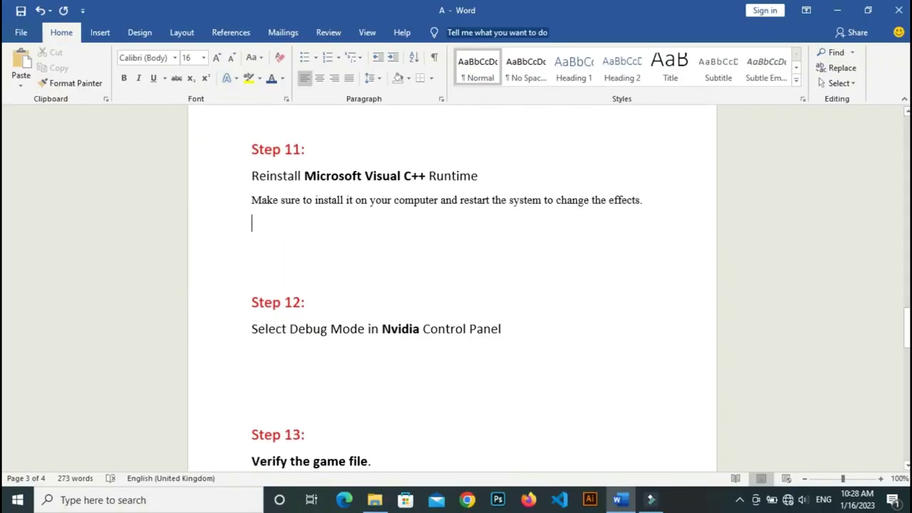
- Read Step 12 of the Word guide about selecting Debug Mode in the NVIDIA Control Panel
scroll(447, 302, down, 1)
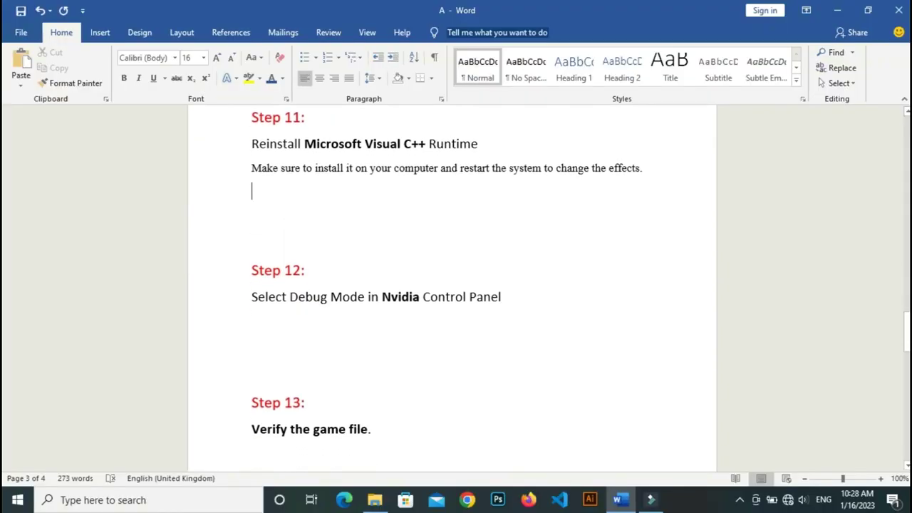
drag(253, 270, 507, 297)
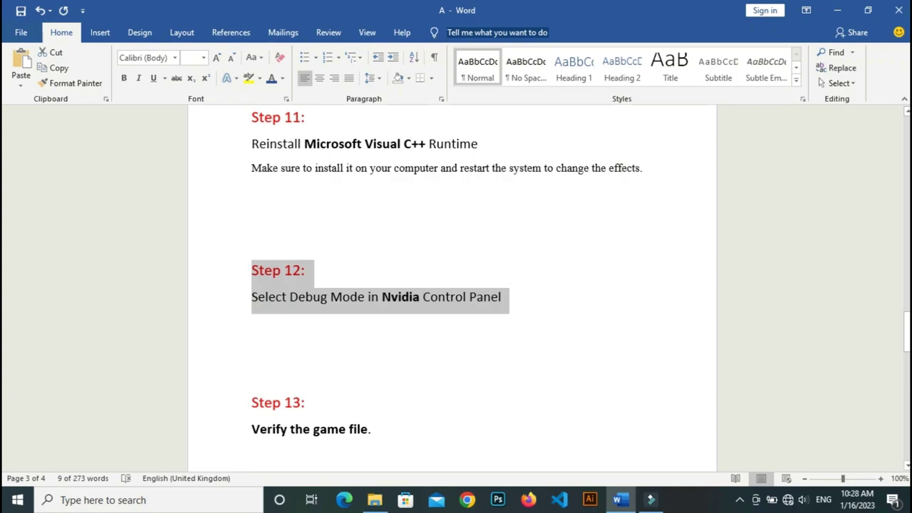
click(252, 323)
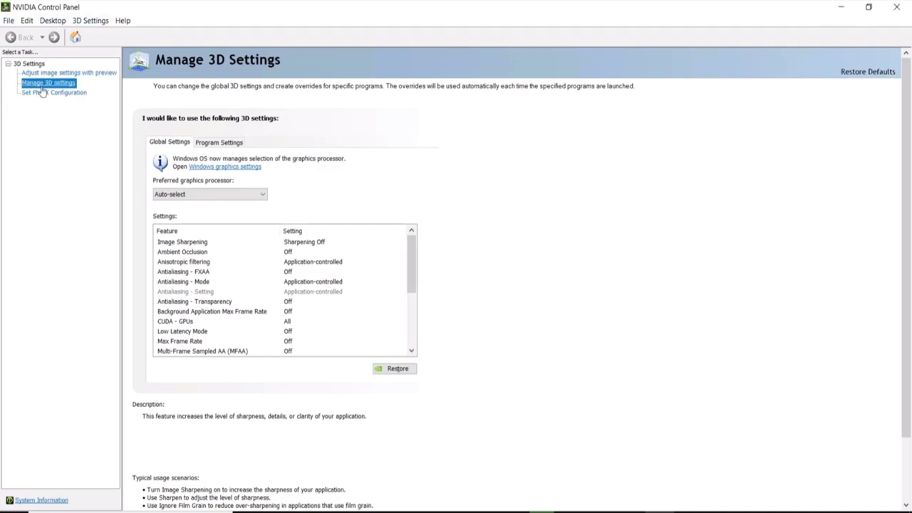
- Enable Debug Mode in the NVIDIA Control Panel, check that the option is on, and close the window
click(124, 21)
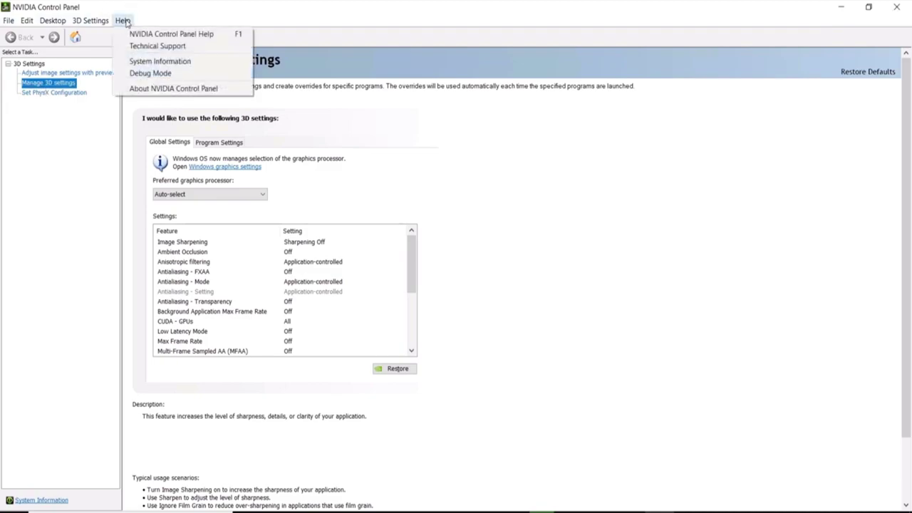
click(147, 74)
click(123, 21)
click(736, 308)
click(904, 7)
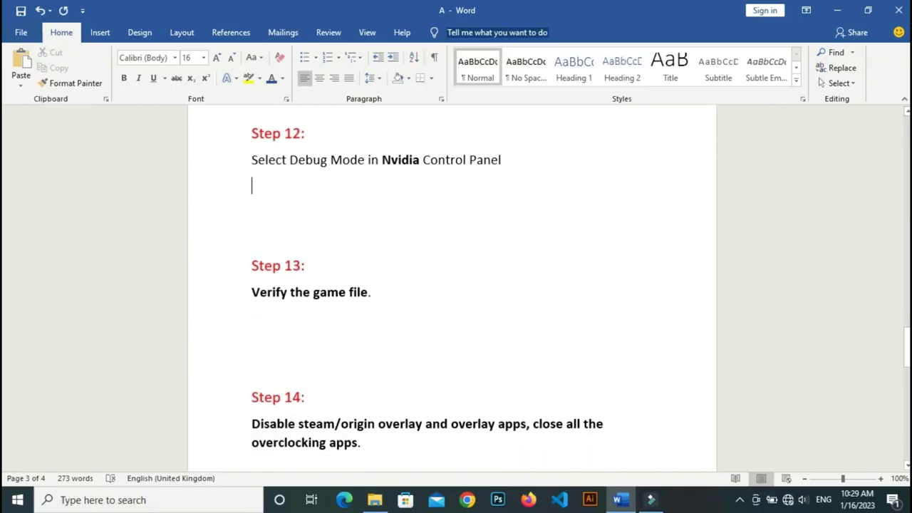
- Read Step 13 of the Word guide on verifying the game file, and open FIFA 23's options in the Origin game library
drag(252, 288, 380, 291)
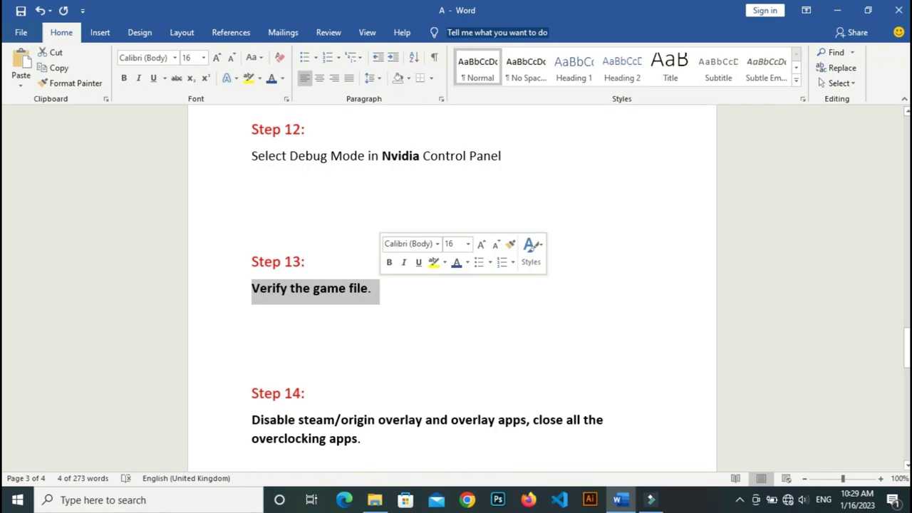
click(251, 313)
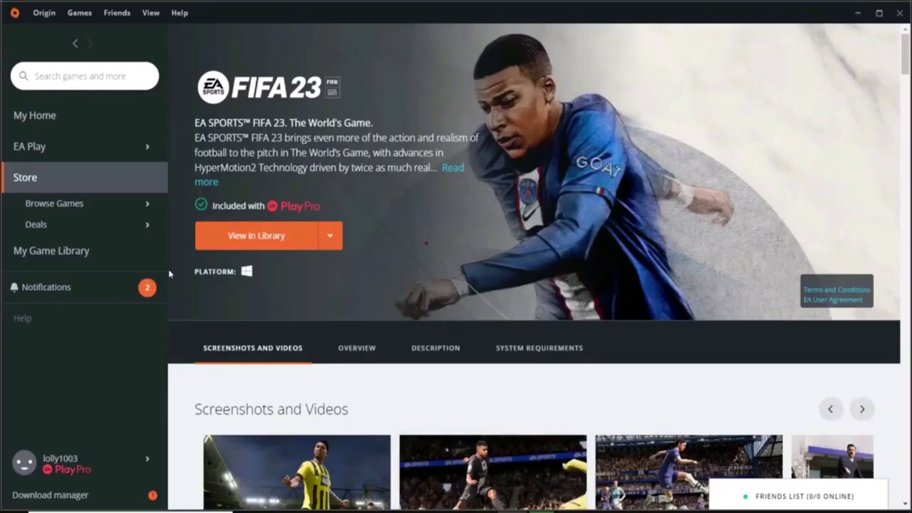
click(84, 255)
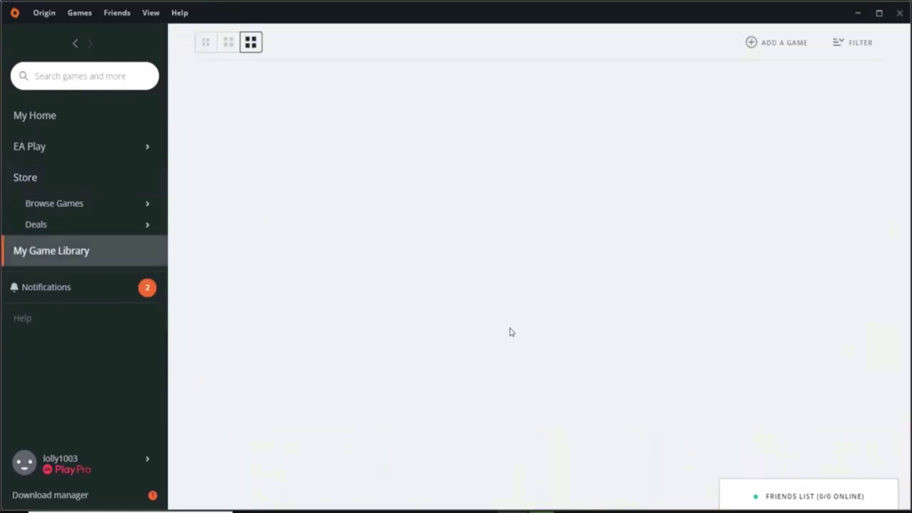
scroll(412, 362, down, 3)
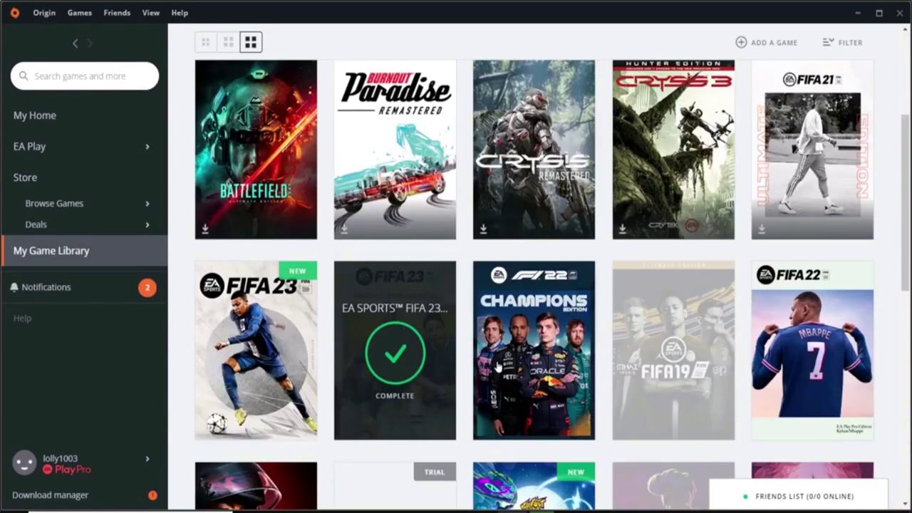
right_click(422, 177)
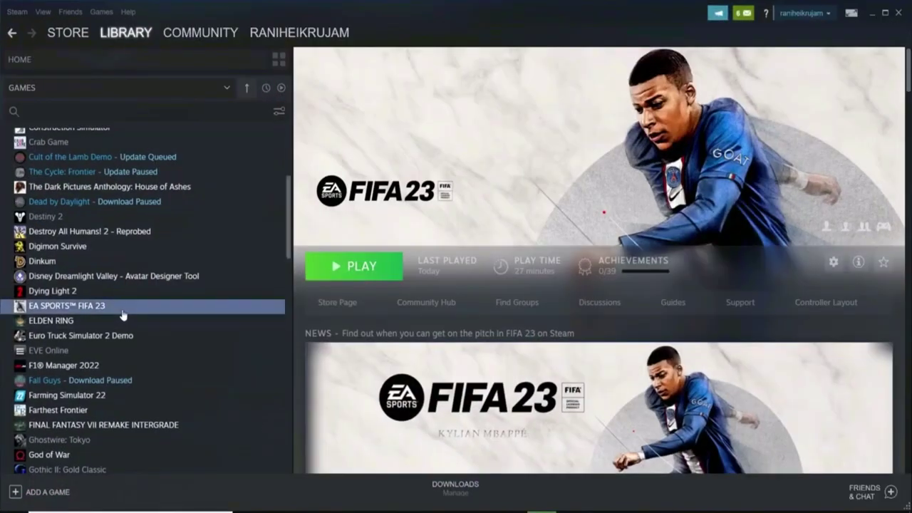
- Switch to Steam, view the integrity verification option in EA SPORTS FIFA 23's local files properties, and close the properties window
right_click(124, 311)
click(147, 386)
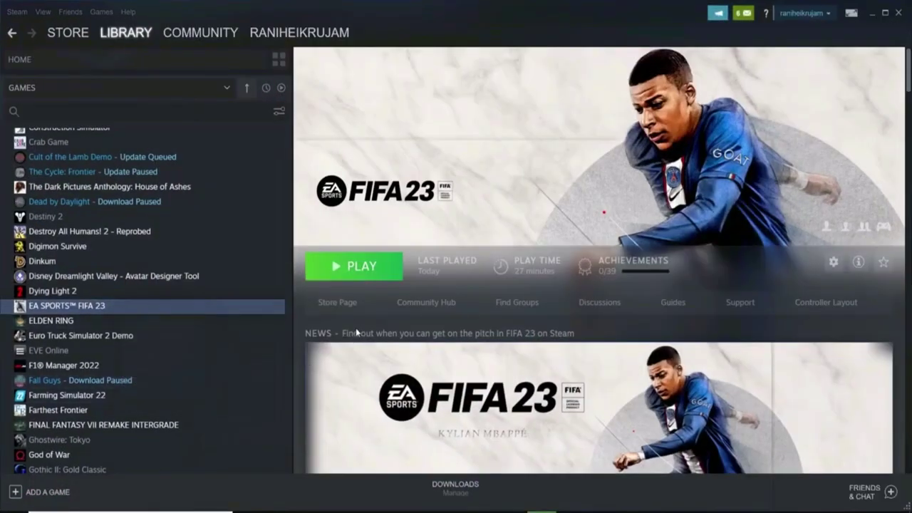
click(328, 237)
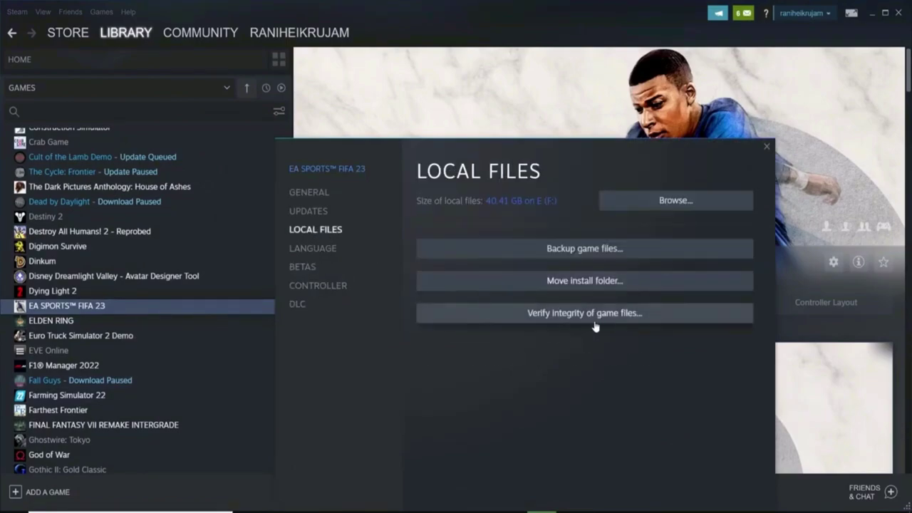
click(767, 148)
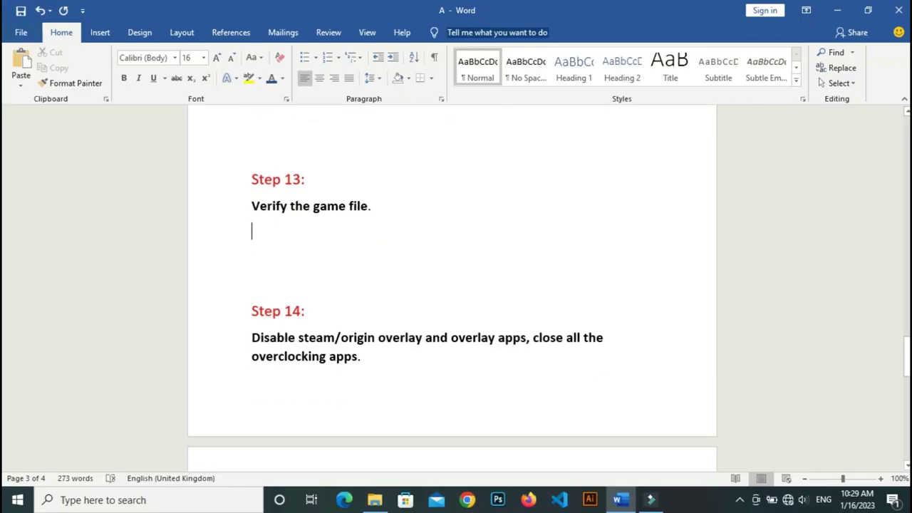
- Read Step 14 of the Word guide about disabling overlay apps and closing all overclocking apps
scroll(456, 285, down, 1)
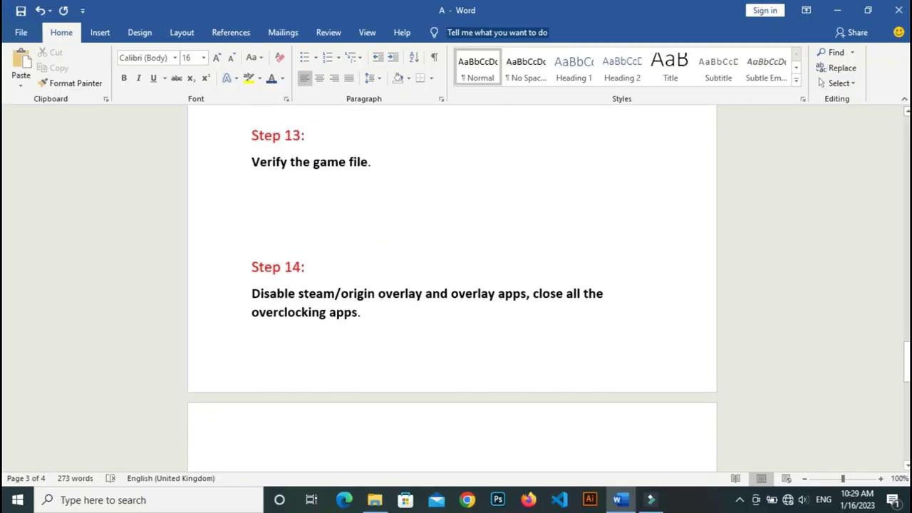
double_click(273, 293)
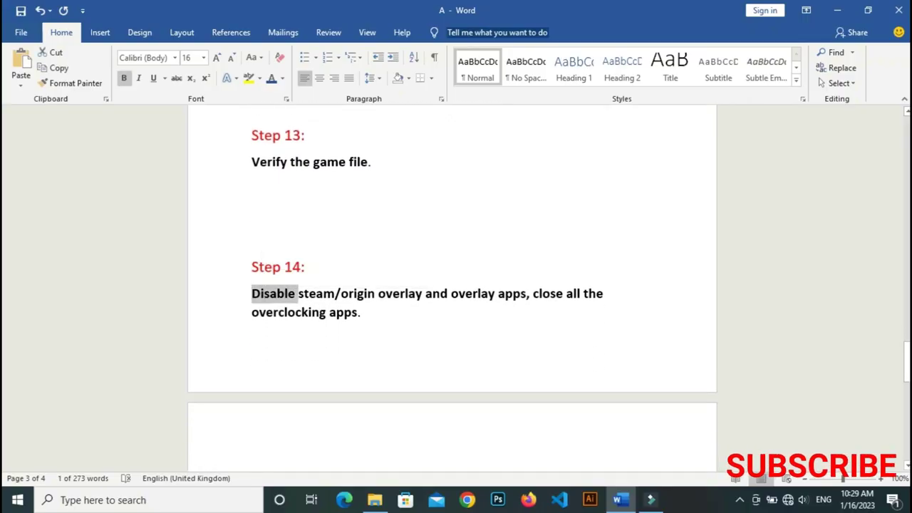
click(285, 312)
drag(252, 293, 368, 317)
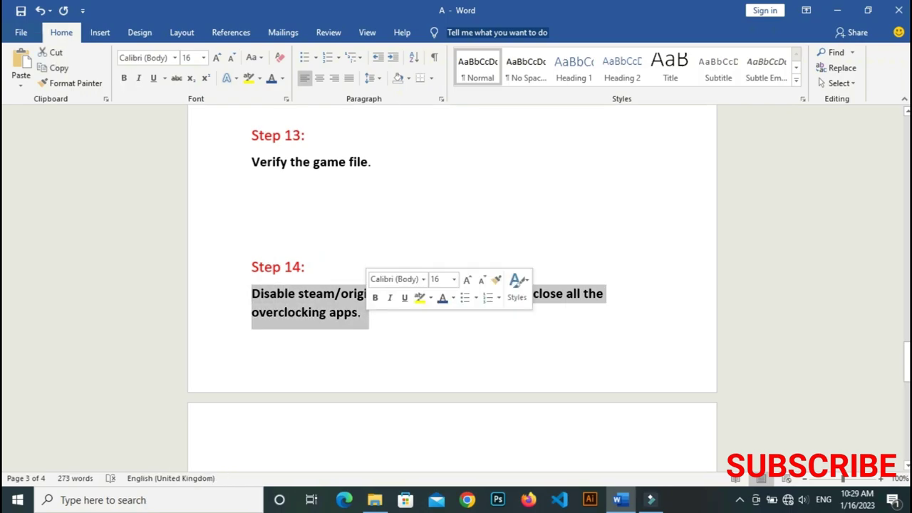
click(352, 312)
click(361, 312)
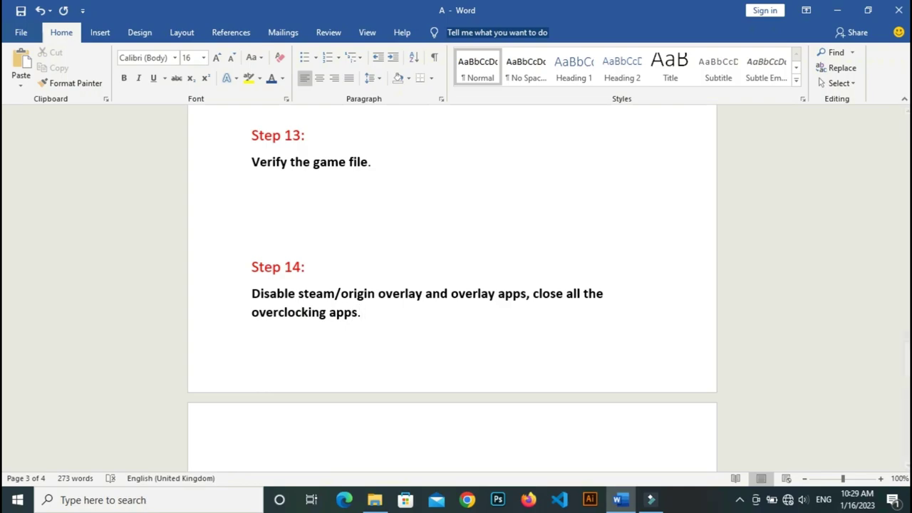
- Read Step 15 of the Word guide about disabling the Steam/Origin overlay
scroll(452, 285, down, 3)
drag(251, 333, 427, 333)
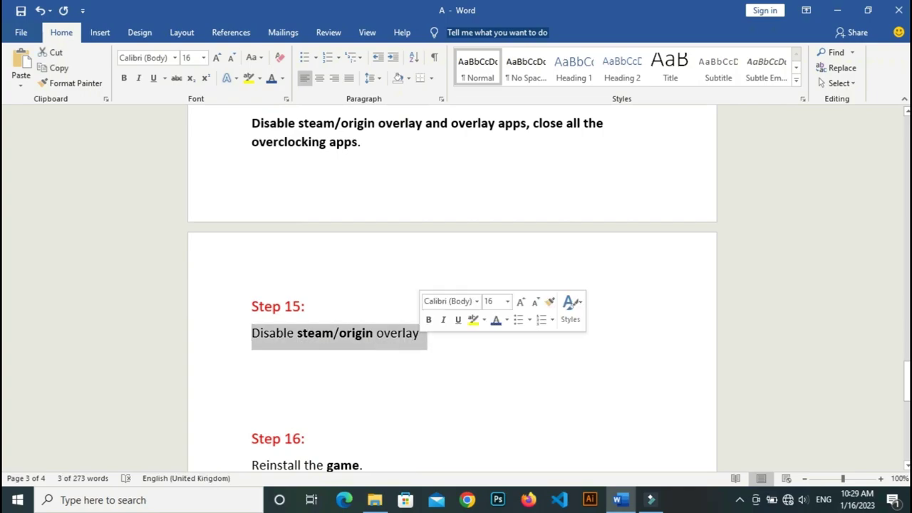
click(252, 358)
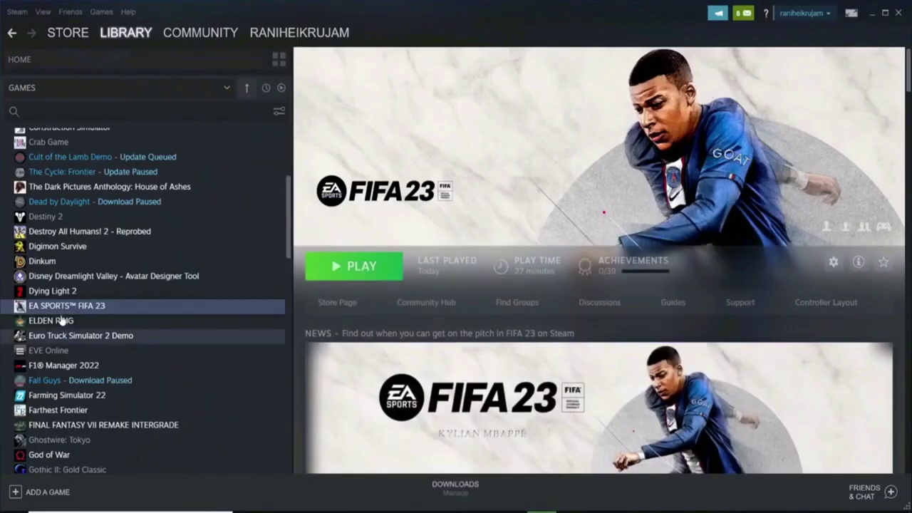
- In Steam, make sure the in-game Steam Overlay is disabled in EA SPORTS FIFA 23's general properties, and close the window
right_click(71, 307)
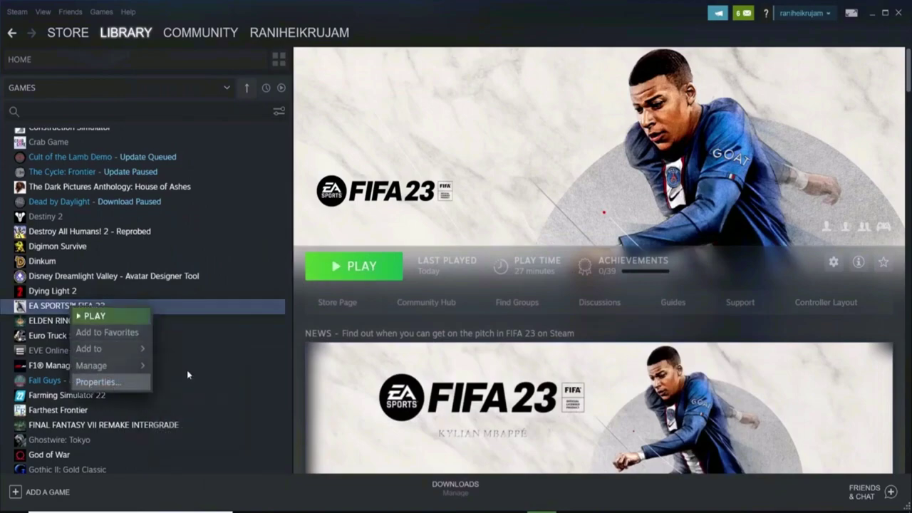
click(96, 382)
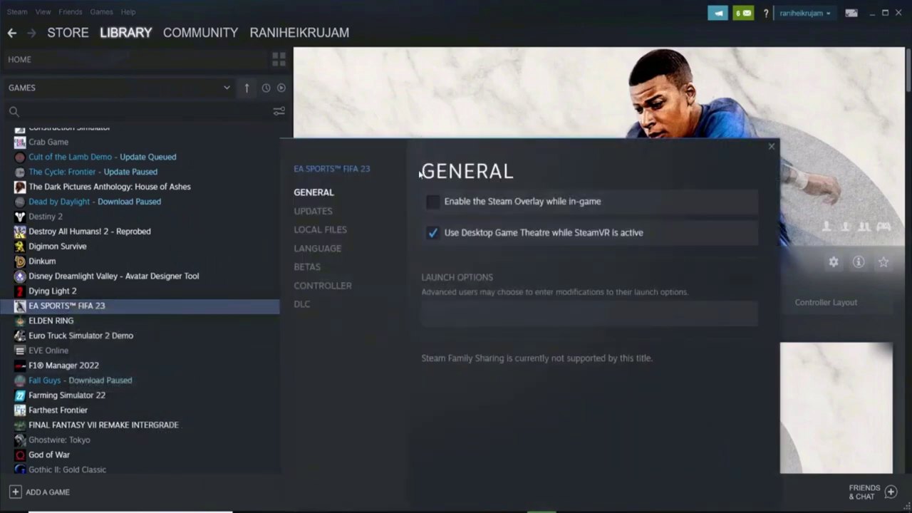
click(430, 206)
click(433, 203)
click(771, 148)
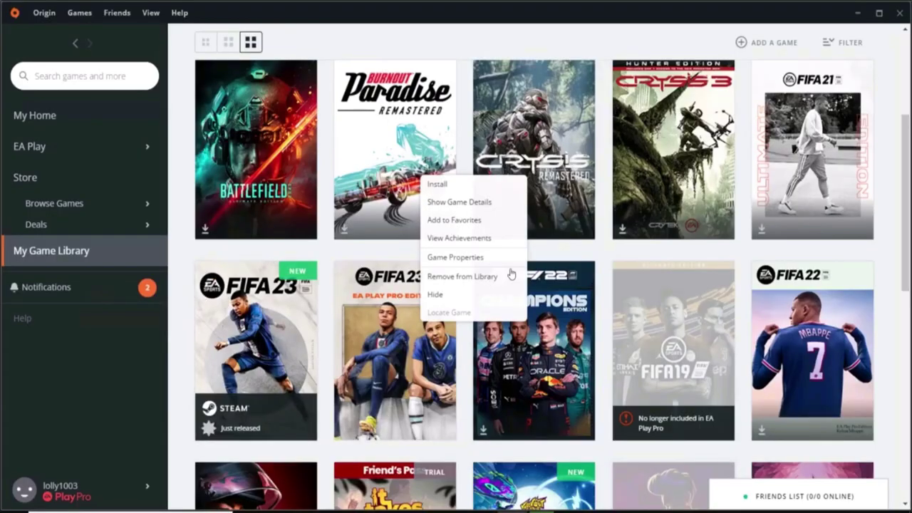
- In Origin, disable Origin In Game in the properties of EA SPORTS FIFA 23 EA Play Pro Edition and save the change
right_click(414, 374)
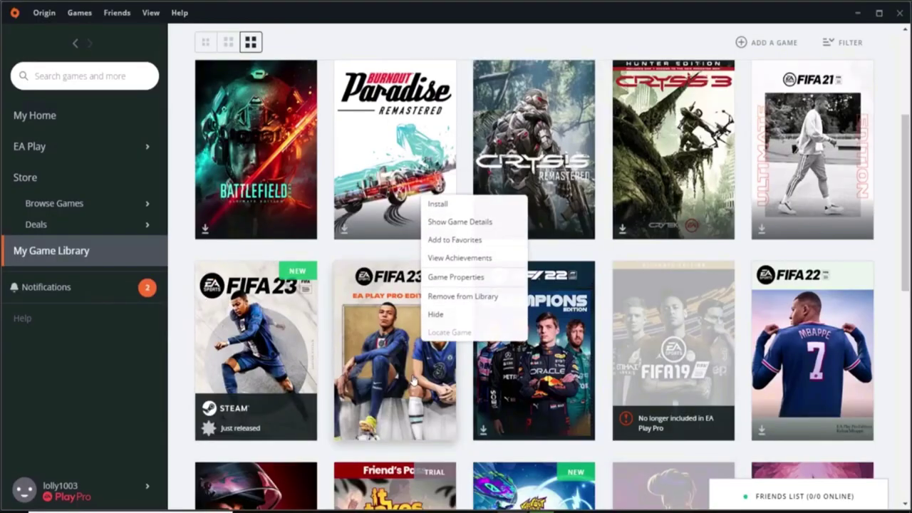
click(460, 279)
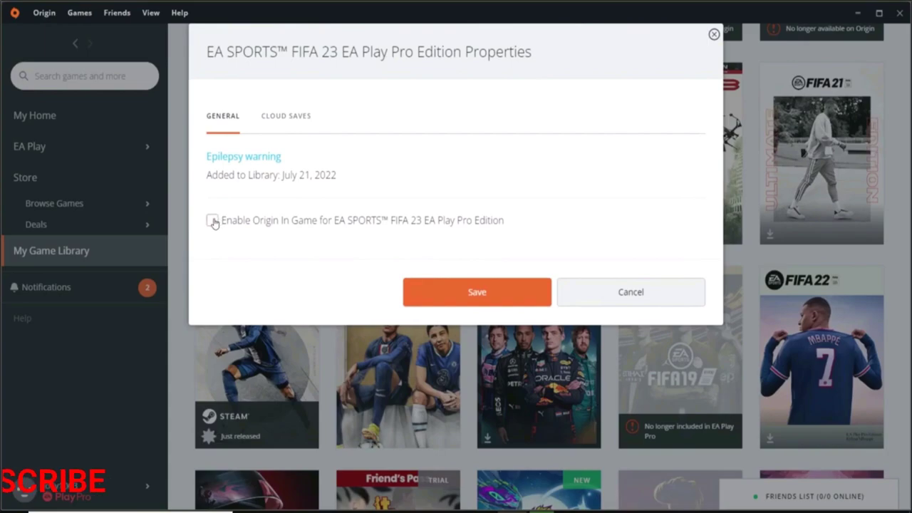
click(213, 221)
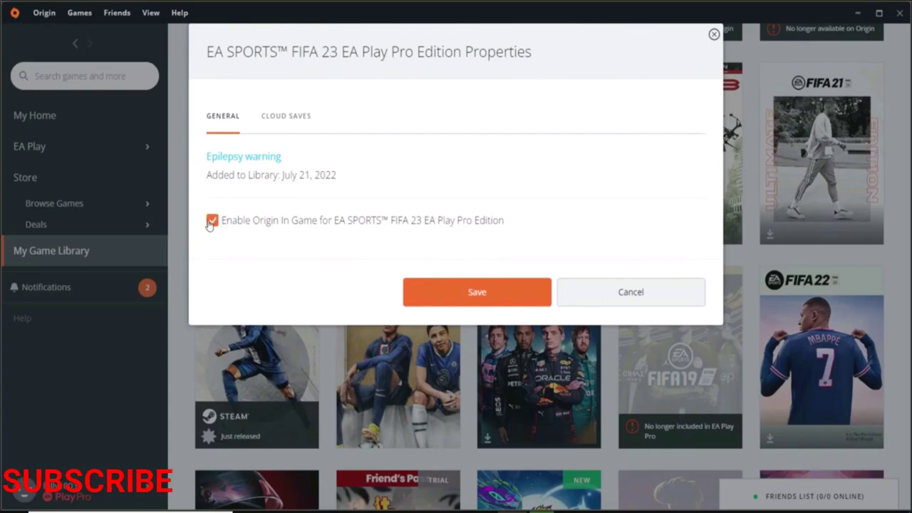
click(226, 227)
click(482, 305)
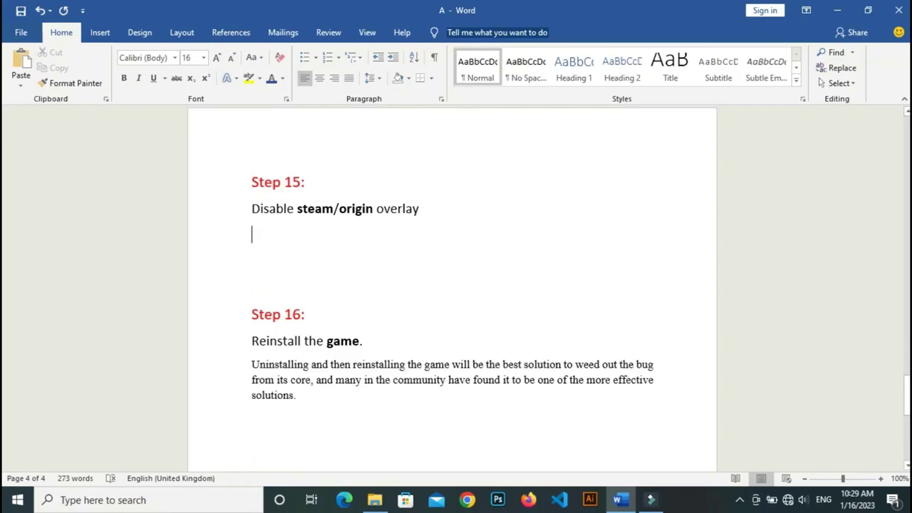
- Read Step 16 of the Word guide on reinstalling the game, and start a repair of FIFA 23 in the EA app
drag(252, 341, 368, 341)
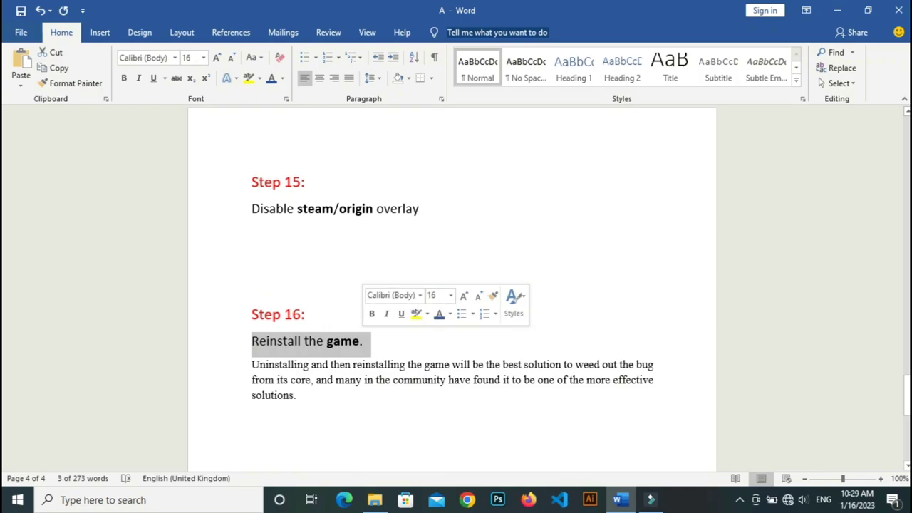
click(364, 340)
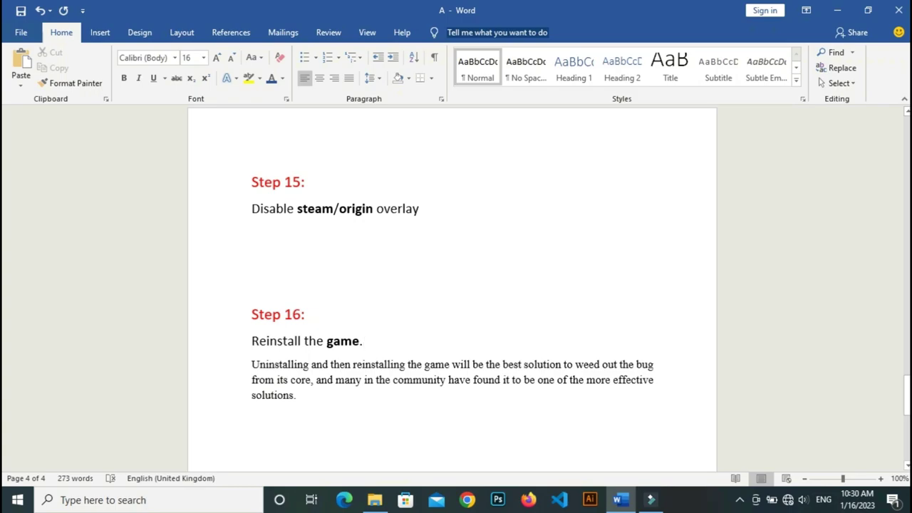
click(65, 236)
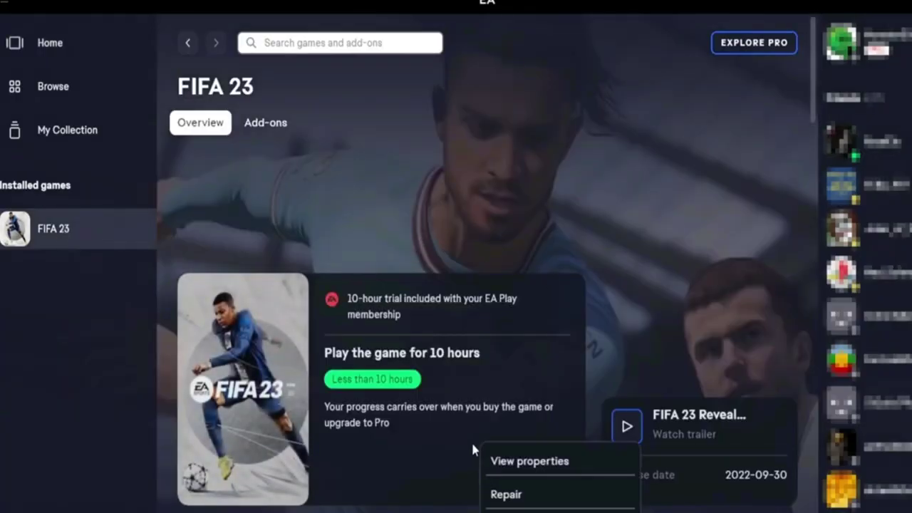
click(536, 499)
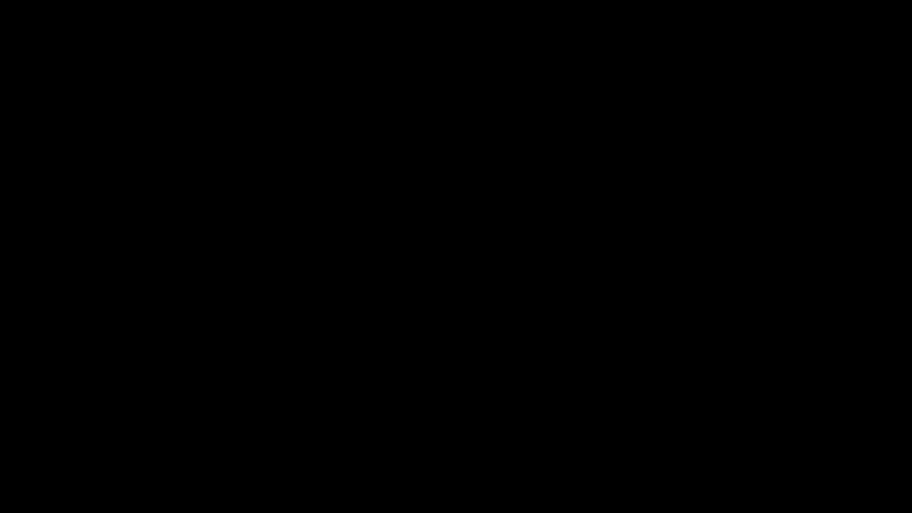